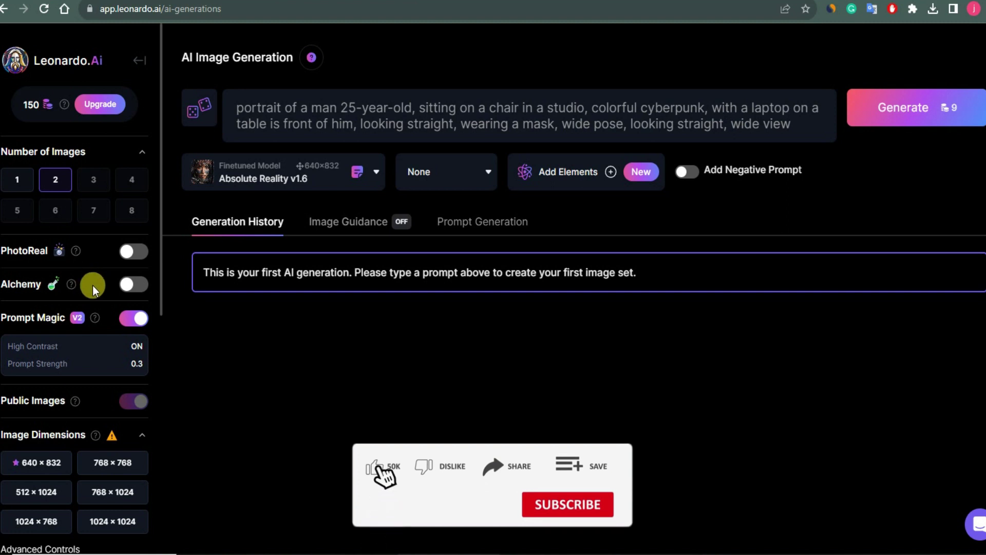
Set the image dimensions to a 16:9 aspect ratio at 1536 × 864 px, starting from the 1024 × 1024 preset.
{"action": "mouse_move", "coordinate": [123, 297]}
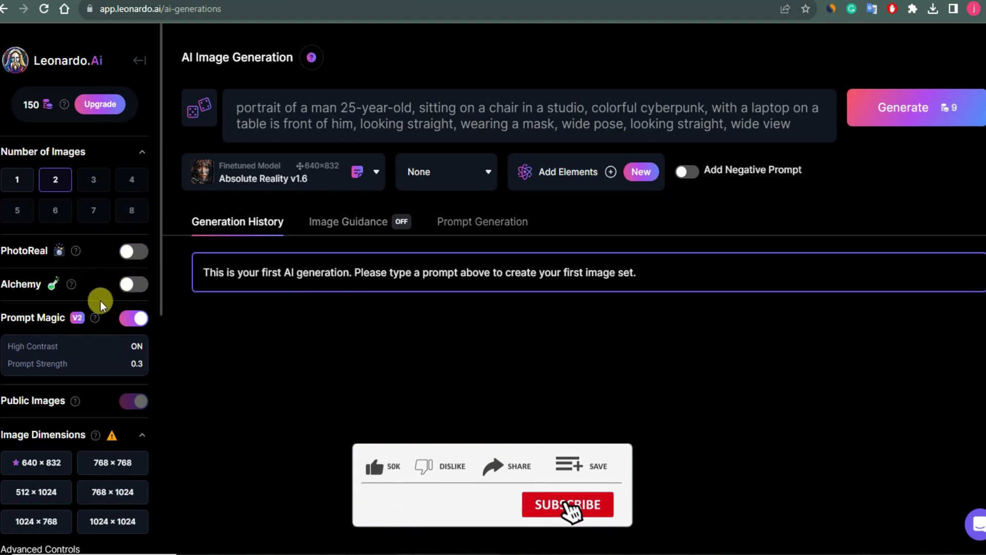
{"action": "scroll", "coordinate": [99, 301], "scroll_direction": "down", "scroll_amount": 4}
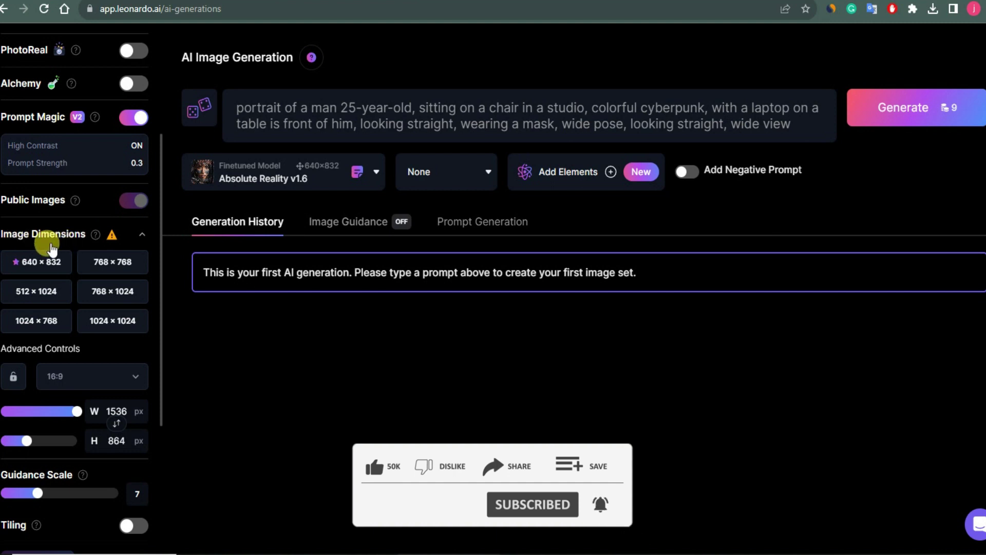
{"action": "left_click", "coordinate": [116, 327]}
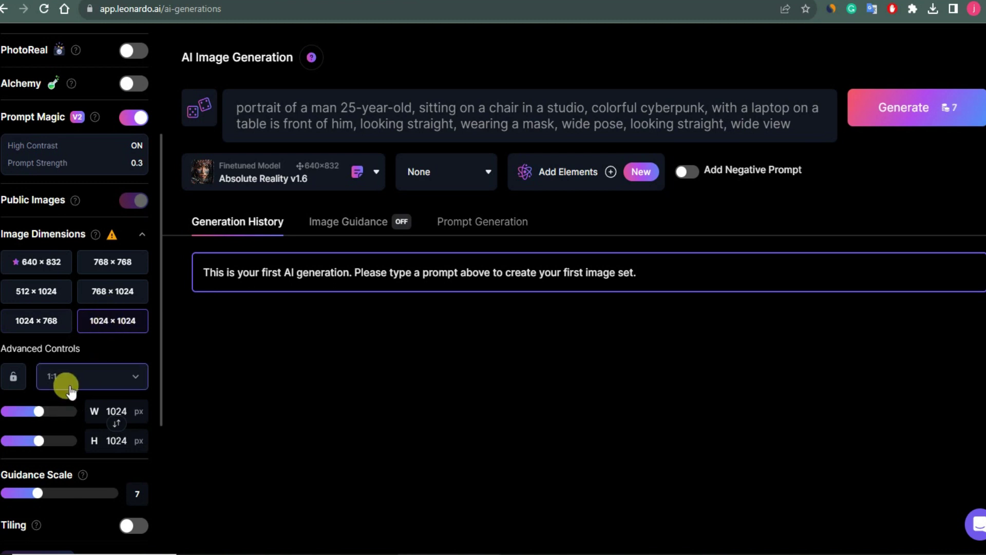
{"action": "left_click", "coordinate": [136, 383]}
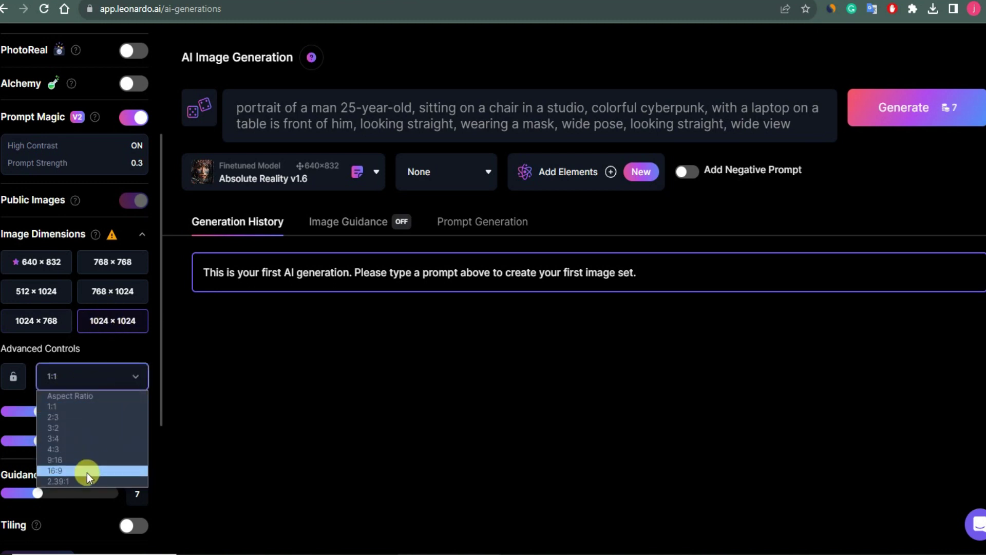
{"action": "left_click", "coordinate": [71, 473]}
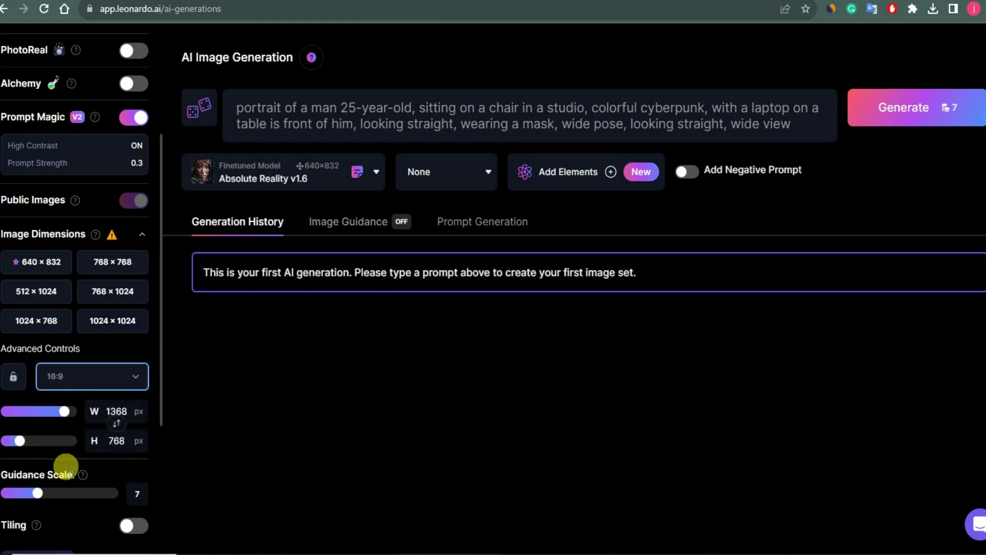
{"action": "left_click_drag", "start_coordinate": [19, 441], "coordinate": [85, 440]}
{"action": "left_click_drag", "start_coordinate": [60, 410], "coordinate": [82, 411]}
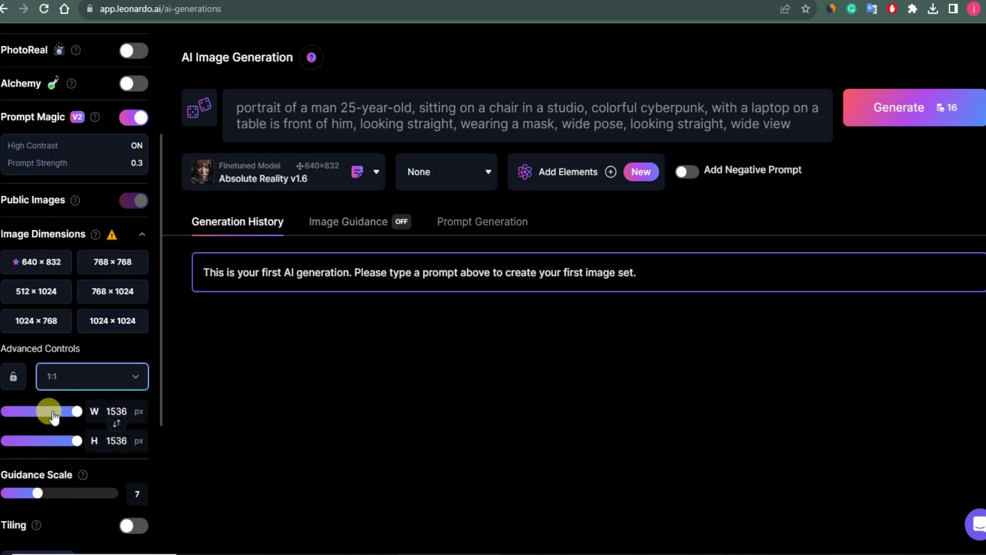
{"action": "left_click", "coordinate": [137, 378]}
{"action": "left_click", "coordinate": [77, 470]}
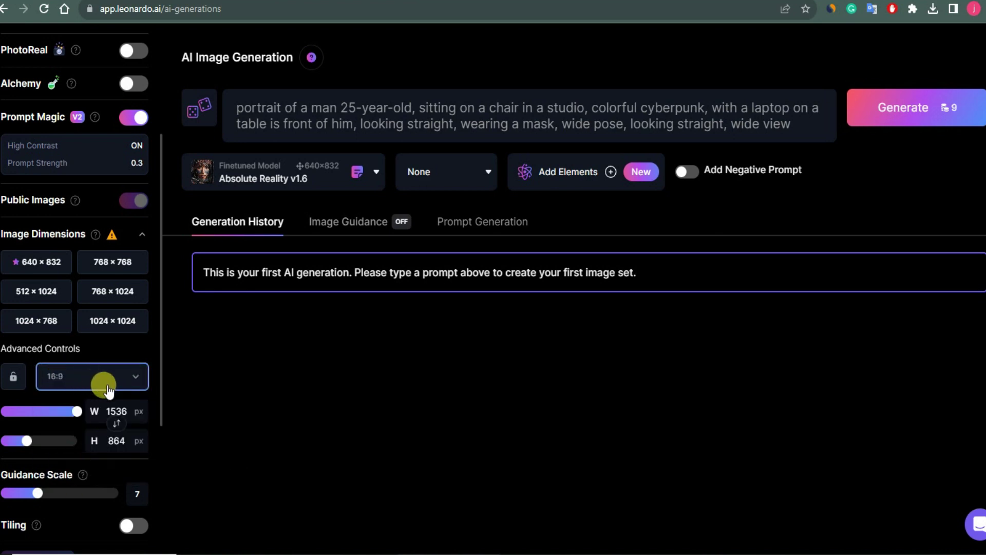
Open the Image Guidance options and expand the advanced settings to examine the recommended sizes, fixed seed and scheduler options.
{"action": "scroll", "coordinate": [133, 355], "scroll_direction": "down", "scroll_amount": 3}
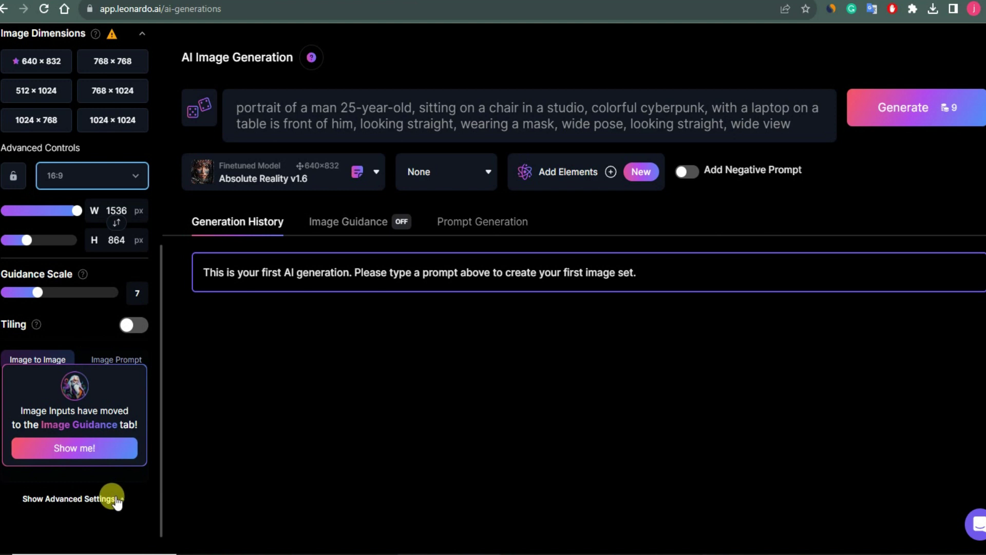
{"action": "scroll", "coordinate": [105, 369], "scroll_direction": "down", "scroll_amount": 1}
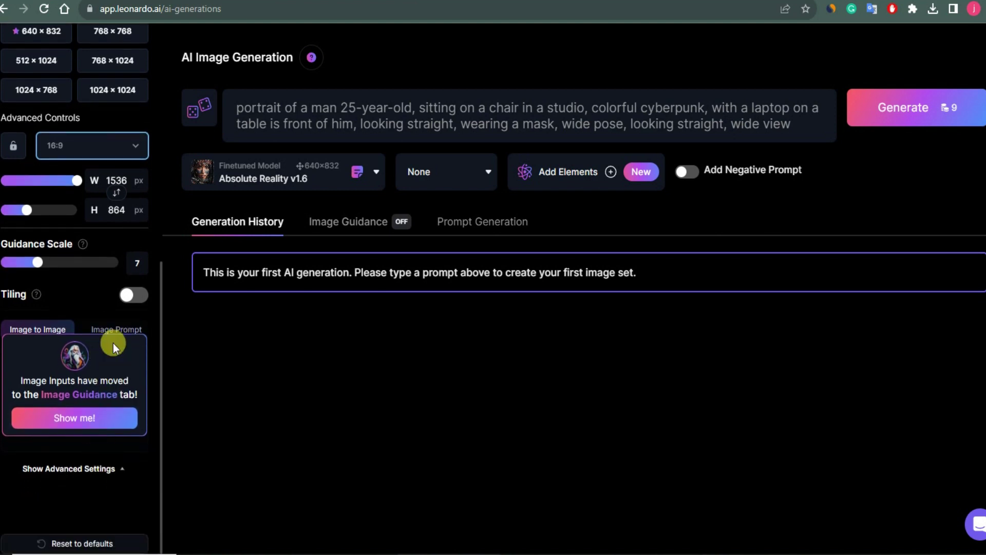
{"action": "left_click", "coordinate": [78, 426]}
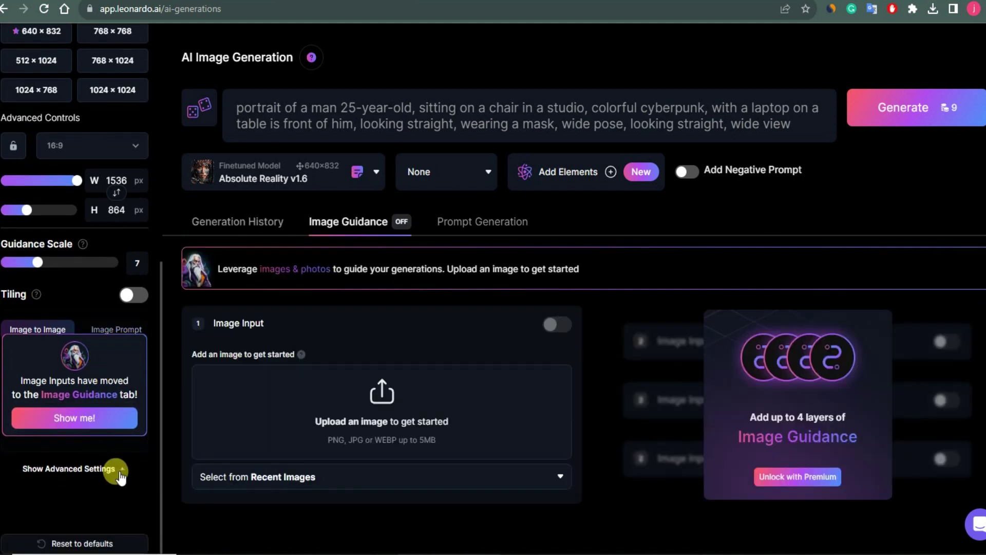
{"action": "left_click", "coordinate": [118, 472]}
{"action": "scroll", "coordinate": [53, 406], "scroll_direction": "down", "scroll_amount": 3}
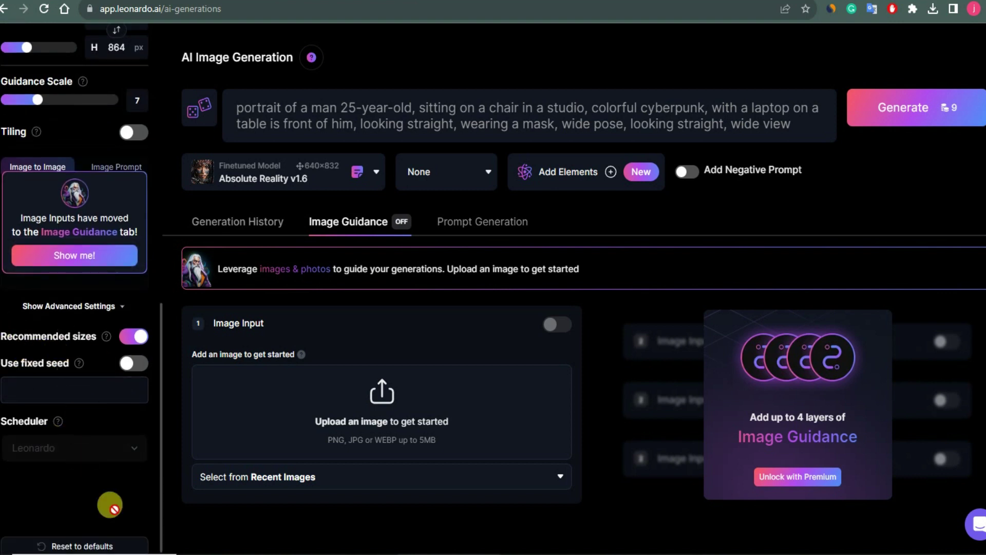
{"action": "scroll", "coordinate": [92, 359], "scroll_direction": "up", "scroll_amount": 8}
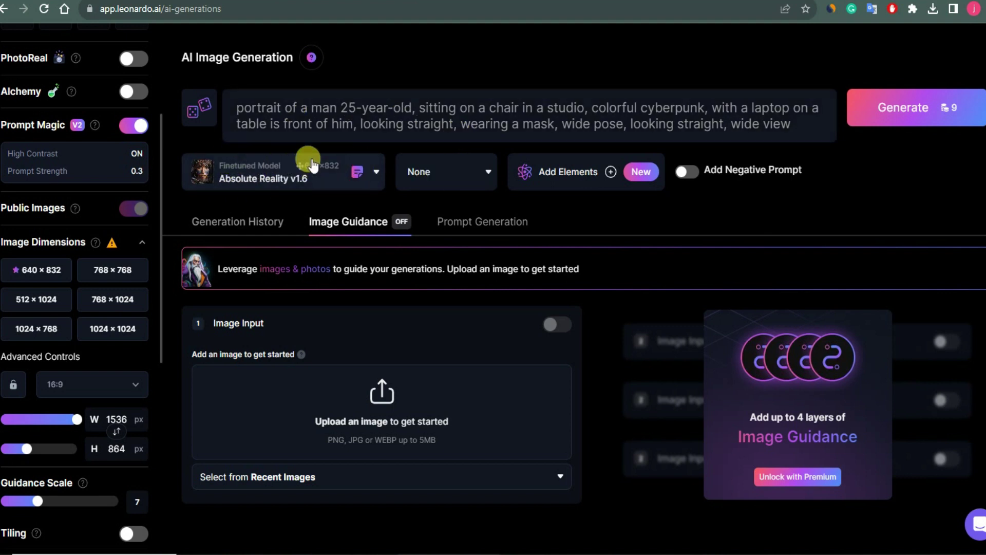
Choose the Absolute Reality v1.6 model and set the image dimensions to 16:9 at 1536 × 864 px.
{"action": "left_click", "coordinate": [378, 173]}
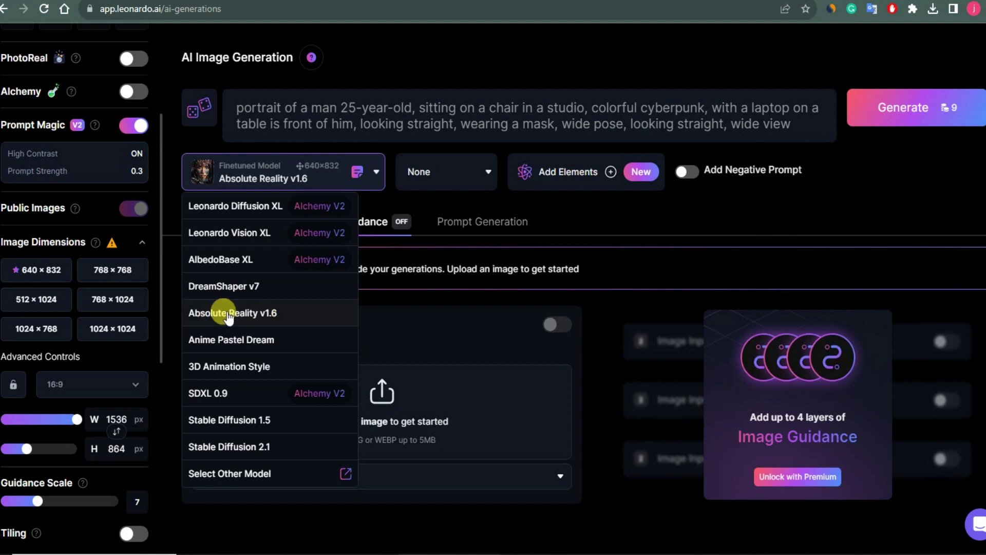
{"action": "left_click", "coordinate": [248, 315]}
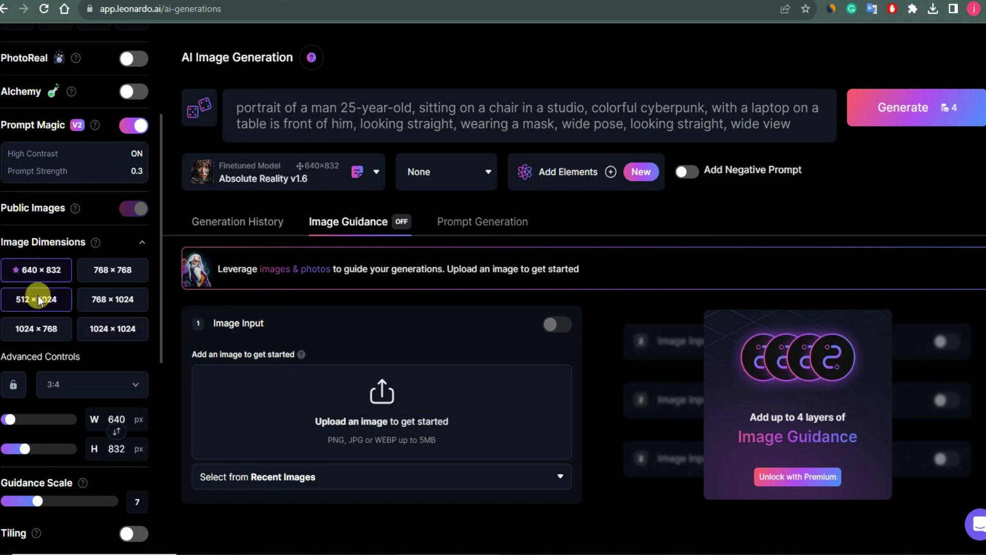
{"action": "left_click", "coordinate": [118, 336]}
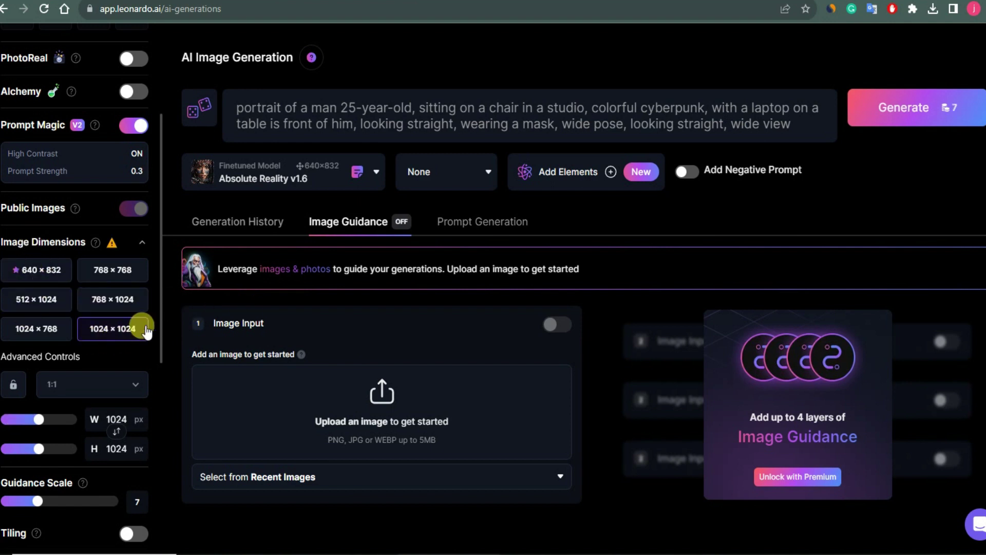
{"action": "left_click", "coordinate": [132, 384]}
{"action": "left_click", "coordinate": [79, 478]}
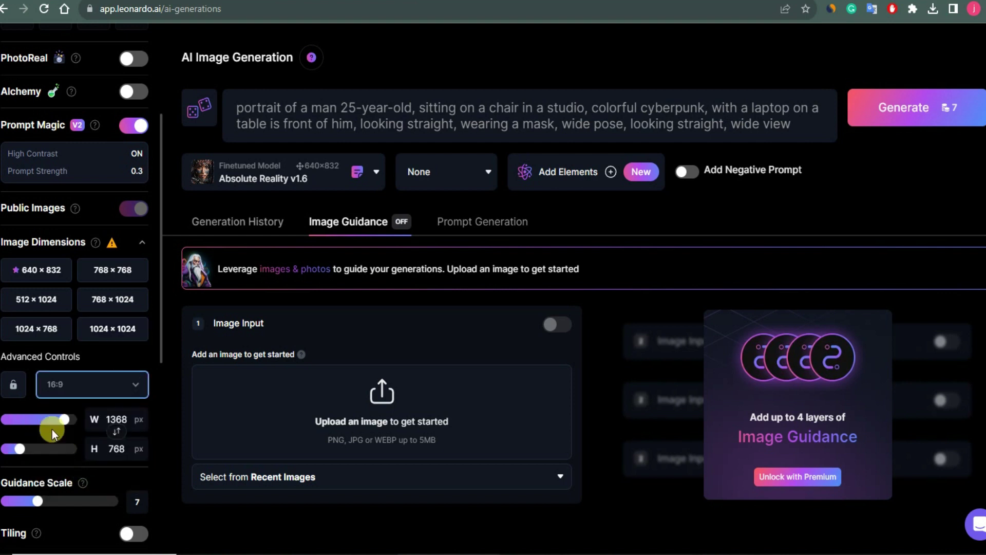
{"action": "left_click_drag", "start_coordinate": [9, 448], "coordinate": [72, 413]}
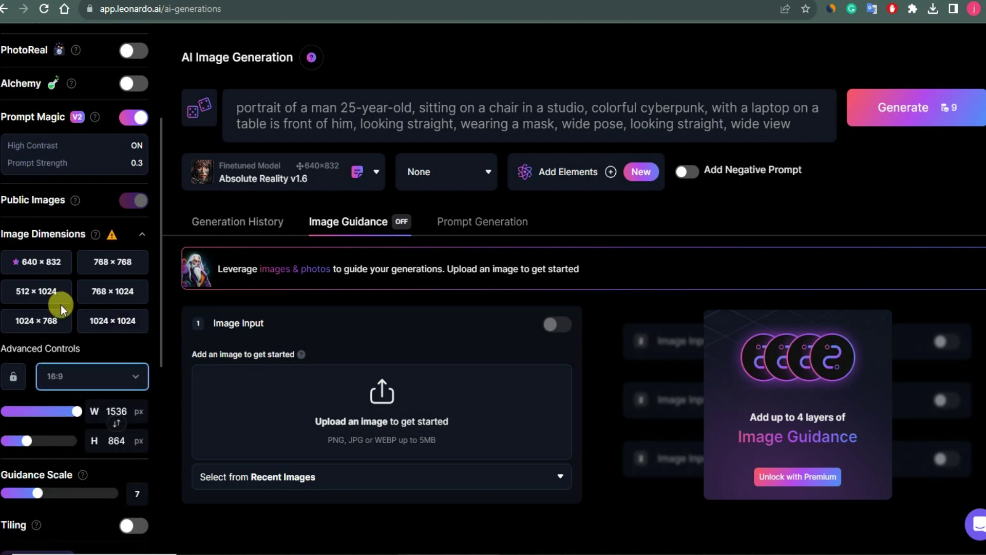
Switch to Notepad, copy the full prompt about the 25 years old man in a studio, and replace the image prompt with it.
{"action": "left_click", "coordinate": [355, 173]}
{"action": "key", "text": "alt+Tab"}
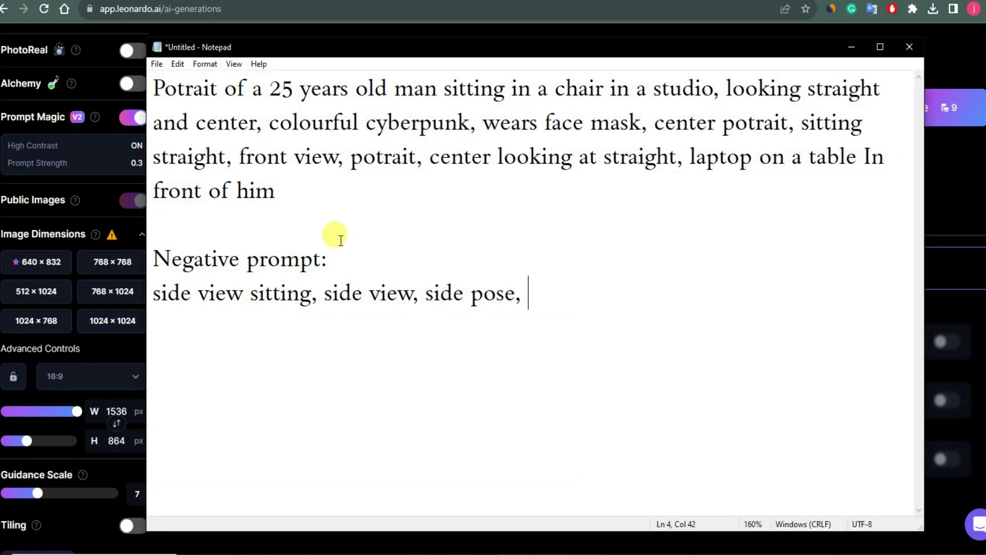
{"action": "left_click_drag", "start_coordinate": [276, 192], "coordinate": [135, 85]}
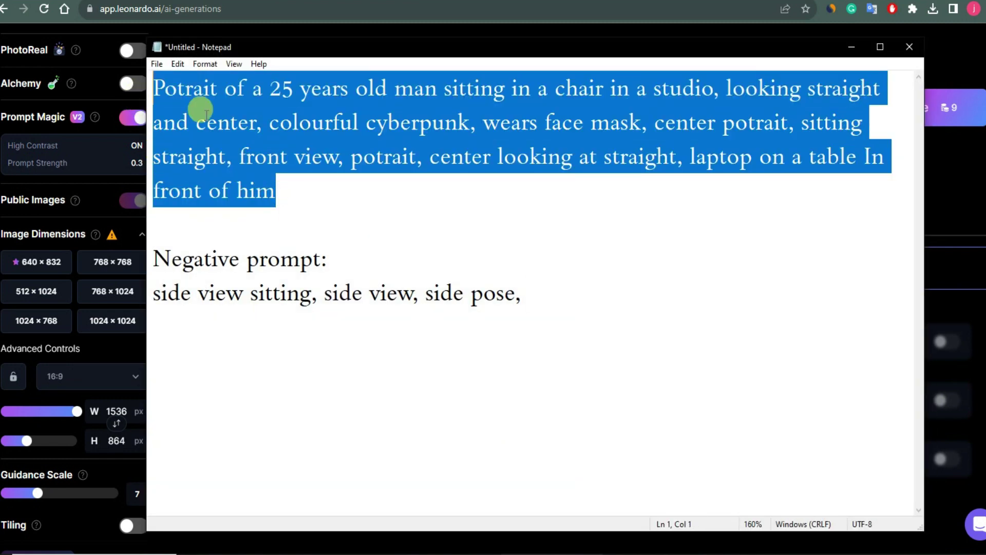
{"action": "right_click", "coordinate": [277, 123]}
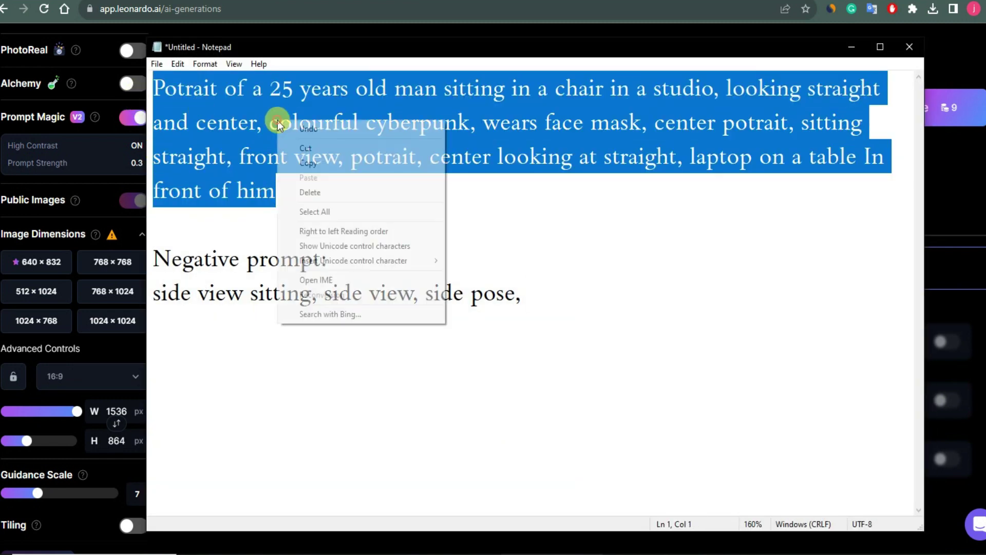
{"action": "left_click", "coordinate": [316, 163]}
{"action": "left_click", "coordinate": [851, 48]}
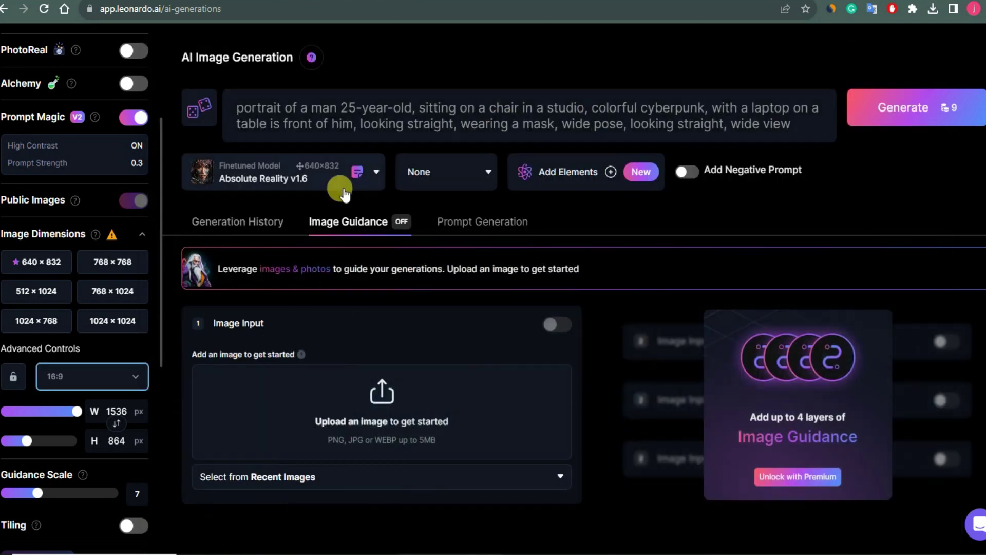
{"action": "left_click_drag", "start_coordinate": [235, 106], "coordinate": [795, 125]}
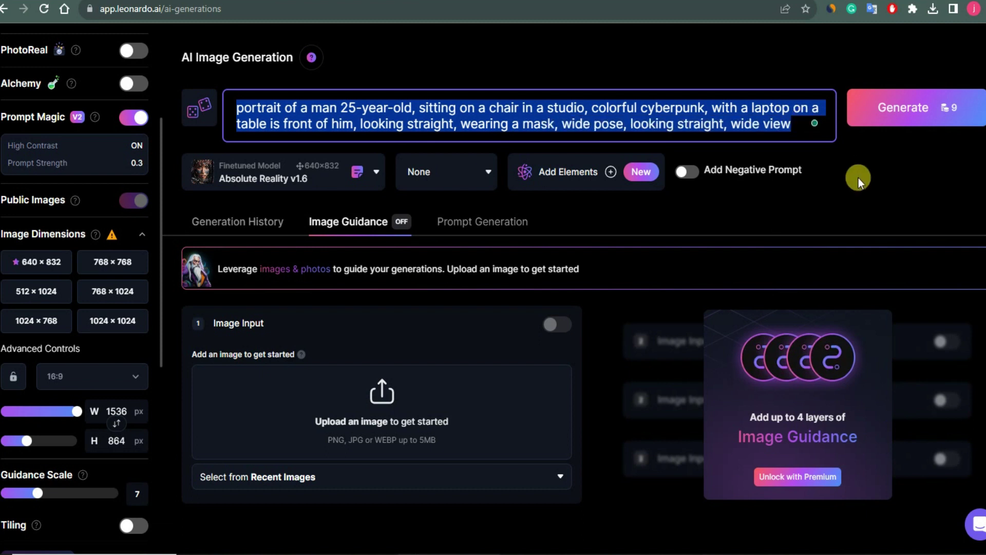
{"action": "key", "text": "ctrl+v"}
Enable the negative prompt and replace its text with "side view sitting, side view, side pose," copied from Notepad.
{"action": "left_click", "coordinate": [686, 188]}
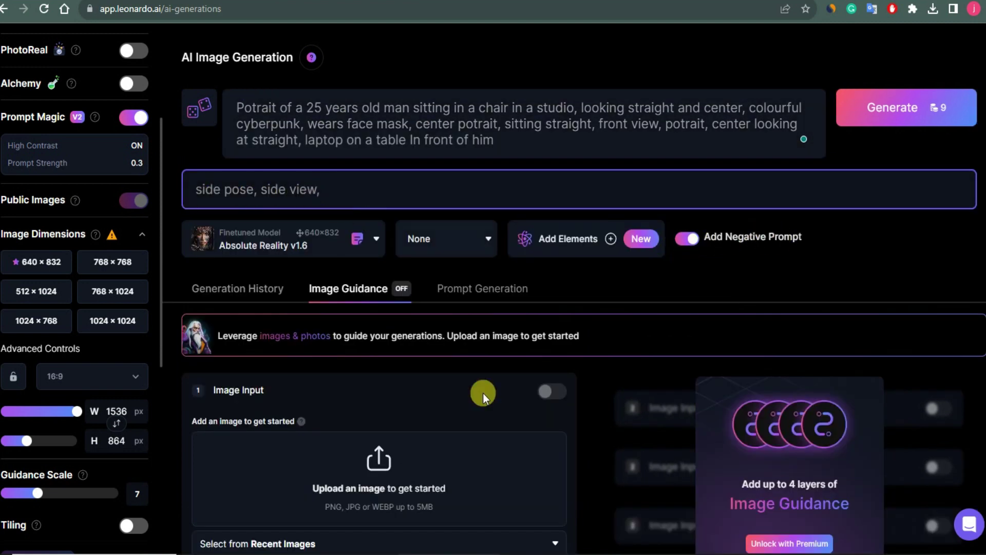
{"action": "key", "text": "alt+Tab"}
{"action": "left_click_drag", "start_coordinate": [537, 292], "coordinate": [159, 297]}
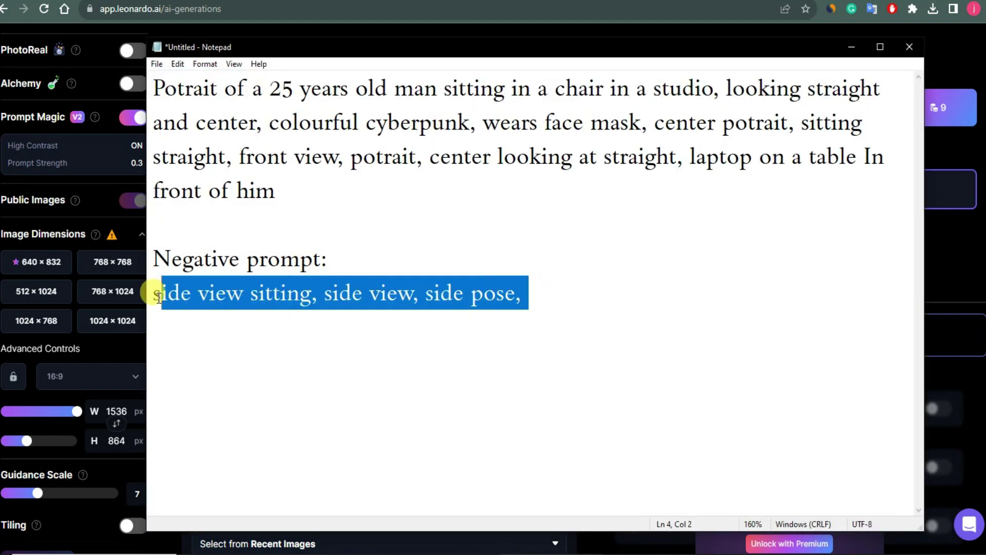
{"action": "left_click", "coordinate": [851, 46]}
{"action": "left_click_drag", "start_coordinate": [323, 190], "coordinate": [174, 200]}
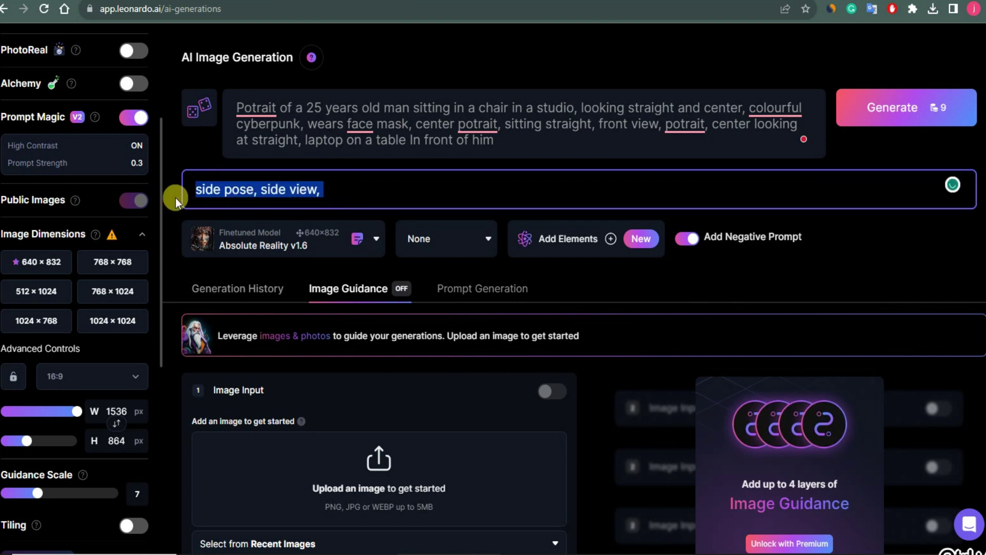
{"action": "key", "text": "ctrl+v"}
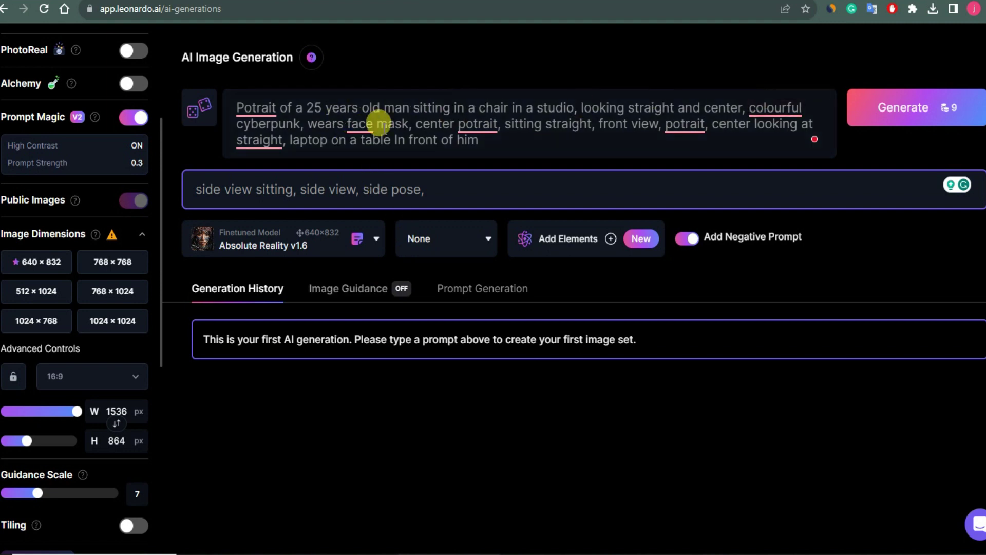
Generate the images from the pasted prompts and inspect both results in the generation history.
{"action": "left_click", "coordinate": [929, 110]}
{"action": "scroll", "coordinate": [833, 267], "scroll_direction": "down", "scroll_amount": 3}
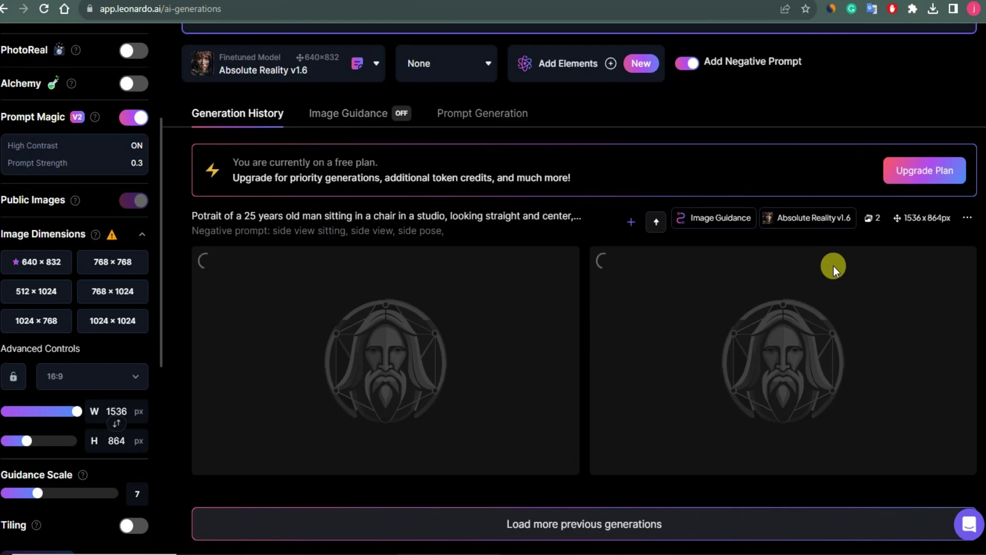
{"action": "scroll", "coordinate": [680, 319], "scroll_direction": "up", "scroll_amount": 1}
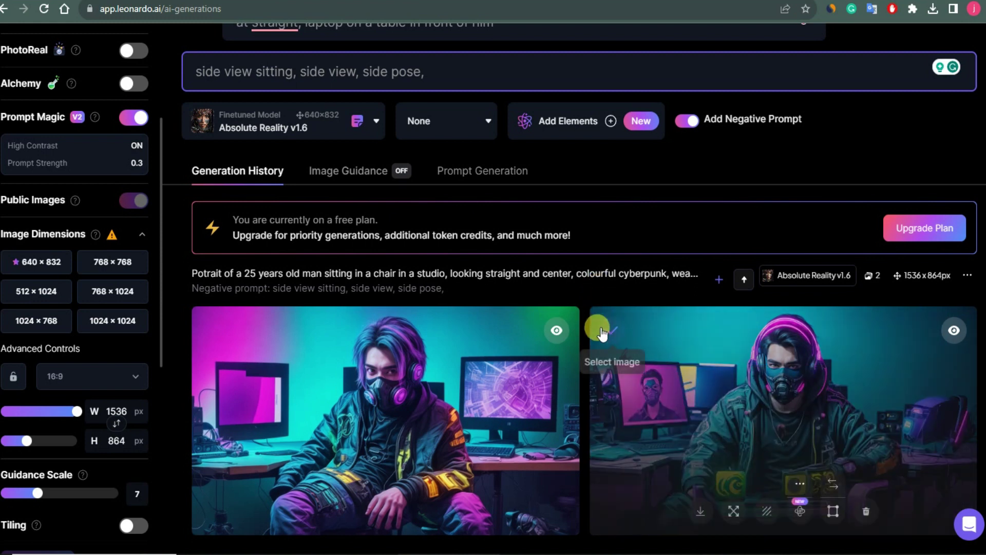
{"action": "mouse_move", "coordinate": [550, 453]}
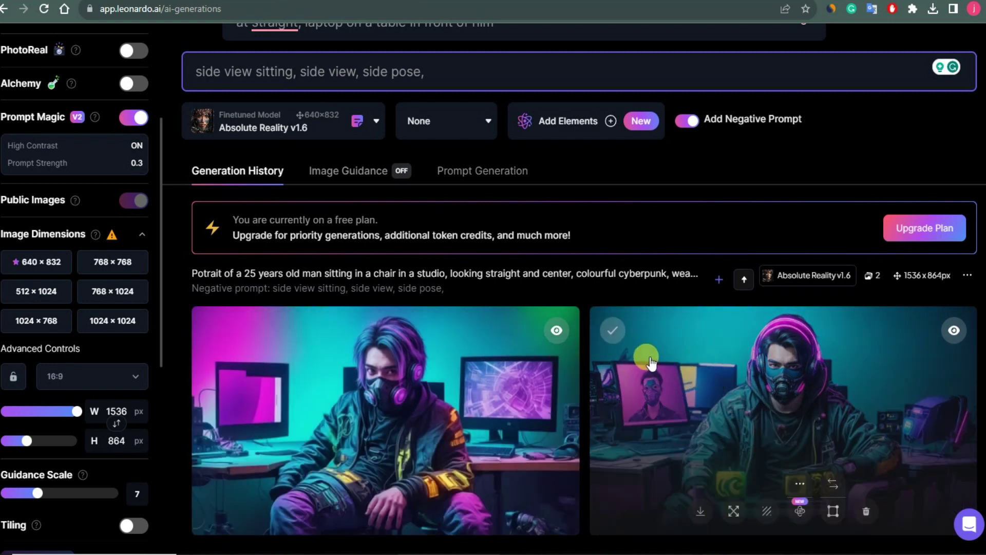
Replace the first word of the prompt with "image" and generate a new set of images.
{"action": "scroll", "coordinate": [656, 361], "scroll_direction": "up", "scroll_amount": 2}
{"action": "left_click", "coordinate": [244, 106]}
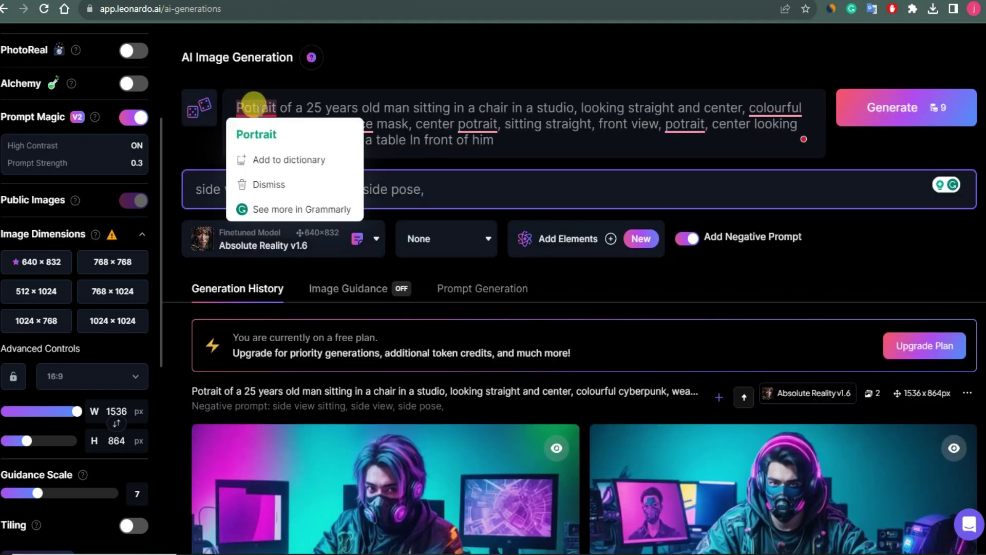
{"action": "left_click_drag", "start_coordinate": [276, 107], "coordinate": [216, 98]}
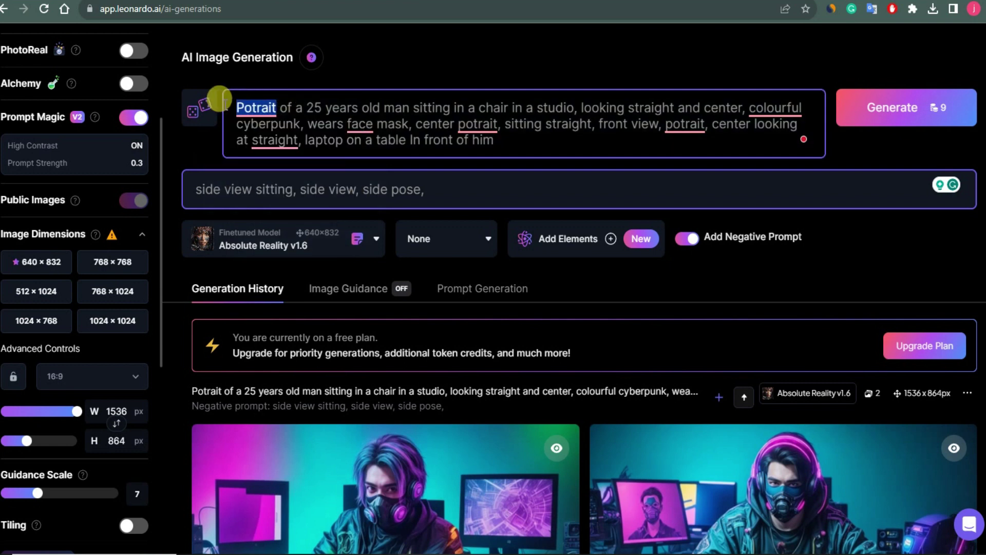
{"action": "type", "text": "image"}
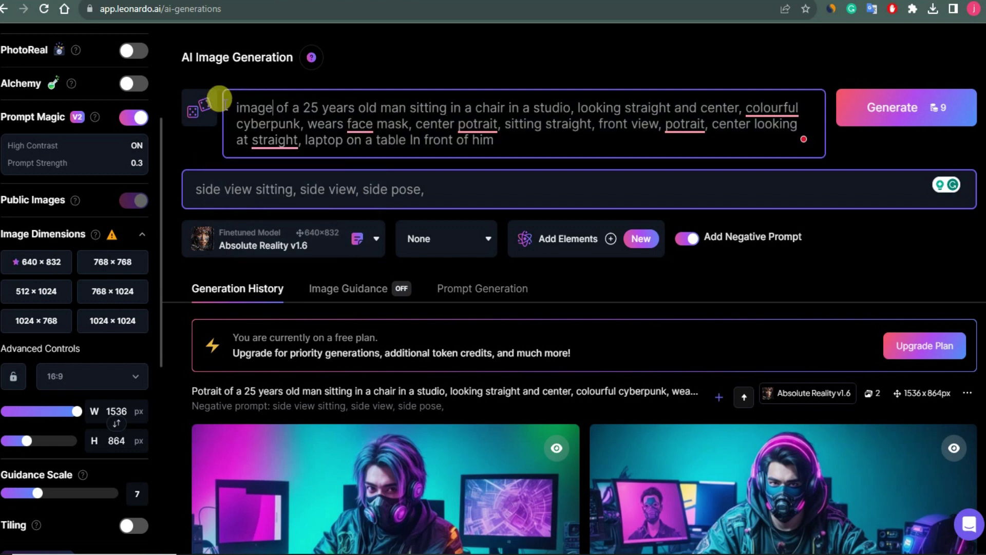
{"action": "mouse_move", "coordinate": [264, 135]}
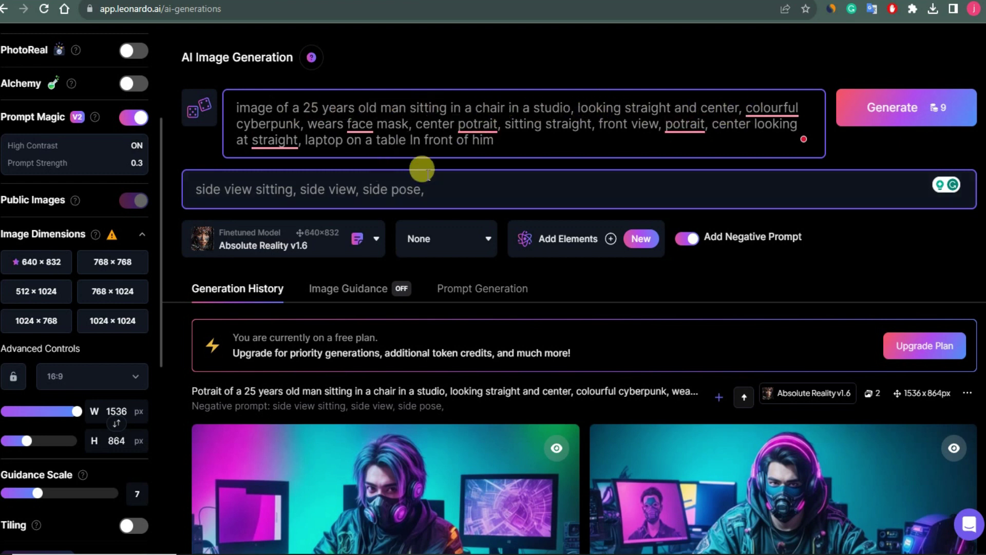
{"action": "left_click", "coordinate": [907, 108]}
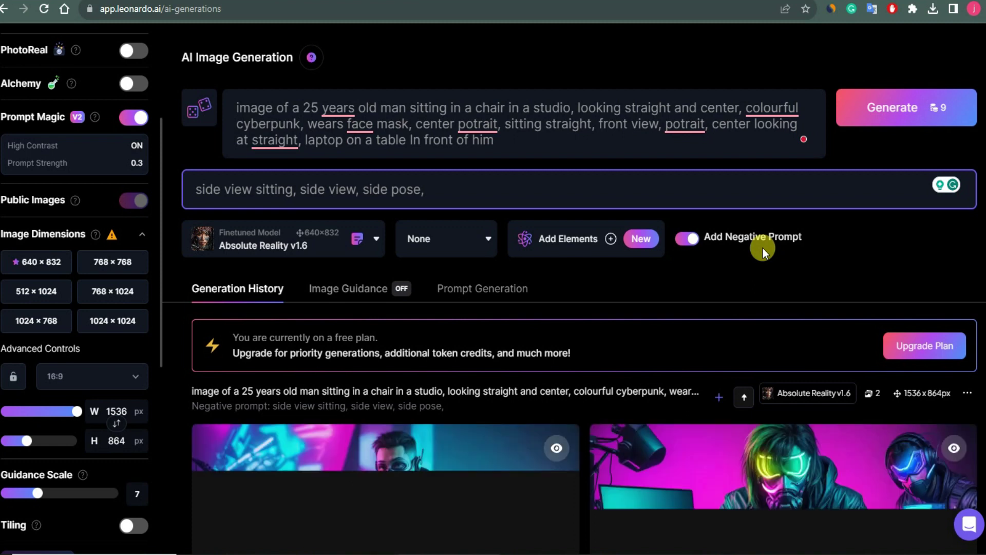
{"action": "scroll", "coordinate": [765, 246], "scroll_direction": "down", "scroll_amount": 4}
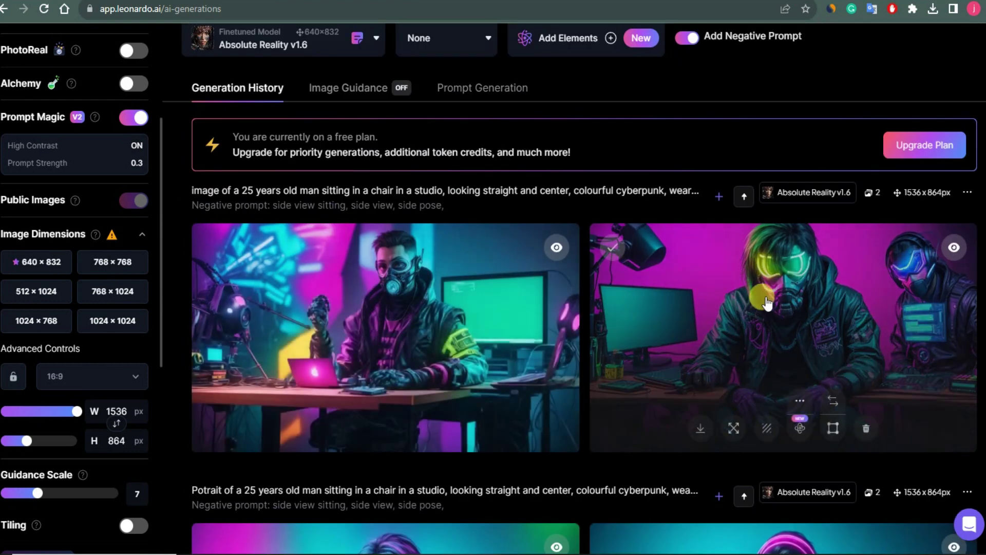
Correct the prompt wording to "colorful cyberpunk", "wearing the mask", "center portrait" and "at a straight", and generate new images.
{"action": "scroll", "coordinate": [595, 366], "scroll_direction": "down", "scroll_amount": 4}
{"action": "scroll", "coordinate": [408, 403], "scroll_direction": "up", "scroll_amount": 8}
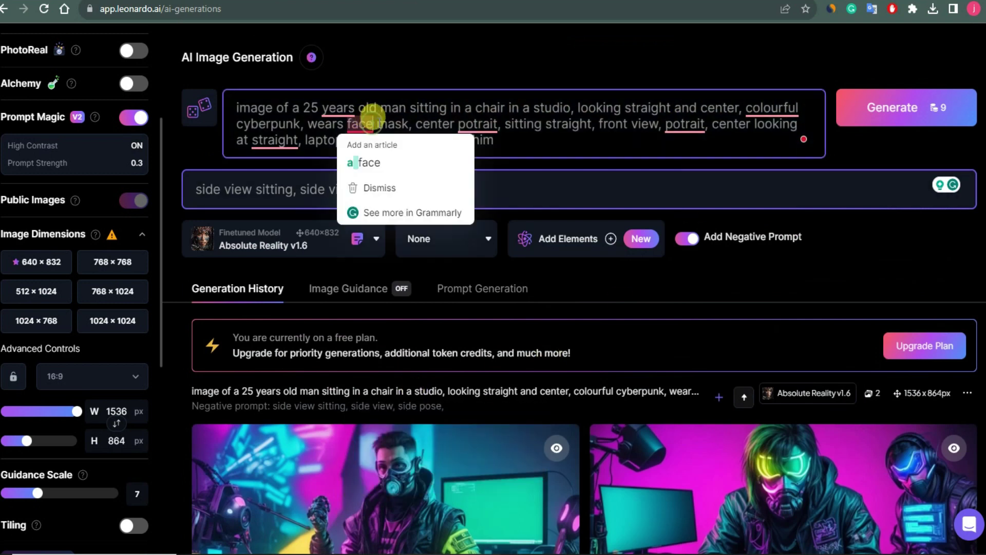
{"action": "left_click_drag", "start_coordinate": [373, 124], "coordinate": [340, 123]}
{"action": "type", "text": "ing"}
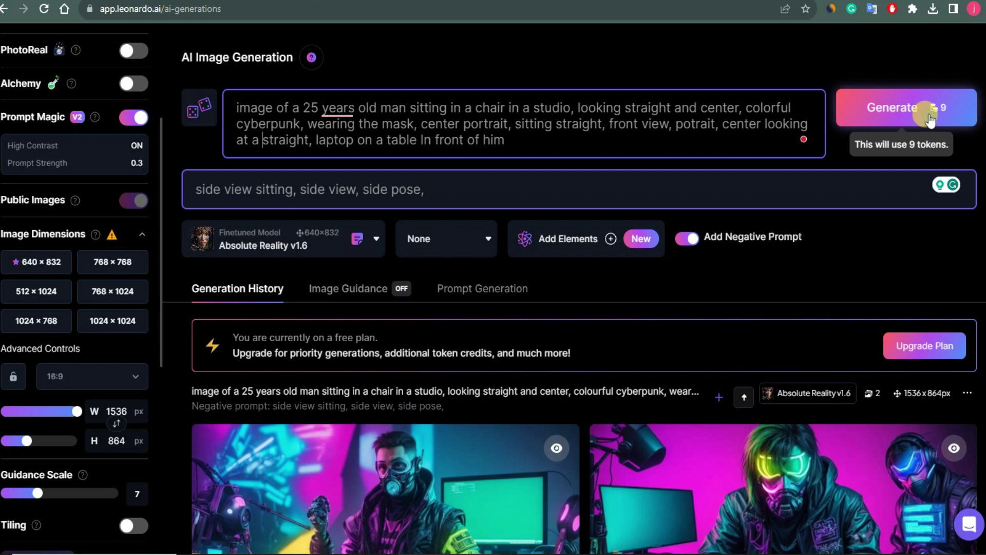
{"action": "left_click", "coordinate": [929, 118]}
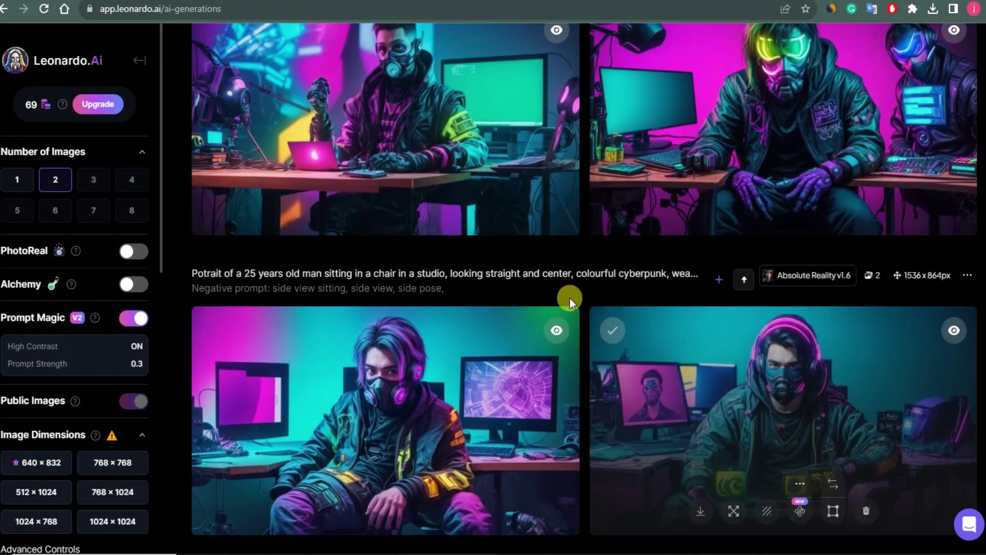
Look through the generation history and compare the results of the different prompt versions, up to the newest set.
{"action": "scroll", "coordinate": [579, 295], "scroll_direction": "up", "scroll_amount": 7}
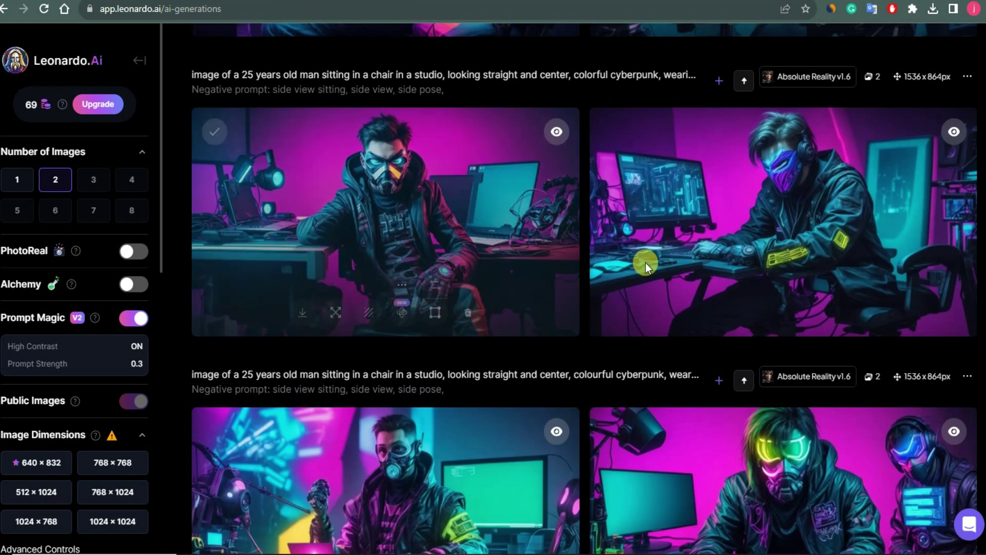
{"action": "scroll", "coordinate": [565, 296], "scroll_direction": "up", "scroll_amount": 6}
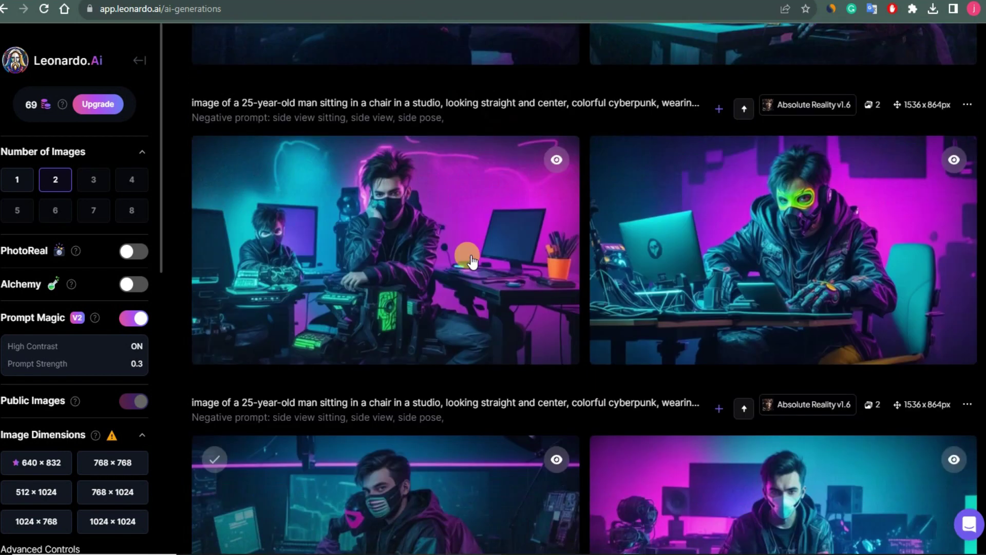
{"action": "scroll", "coordinate": [566, 205], "scroll_direction": "up", "scroll_amount": 4}
{"action": "scroll", "coordinate": [397, 232], "scroll_direction": "up", "scroll_amount": 12}
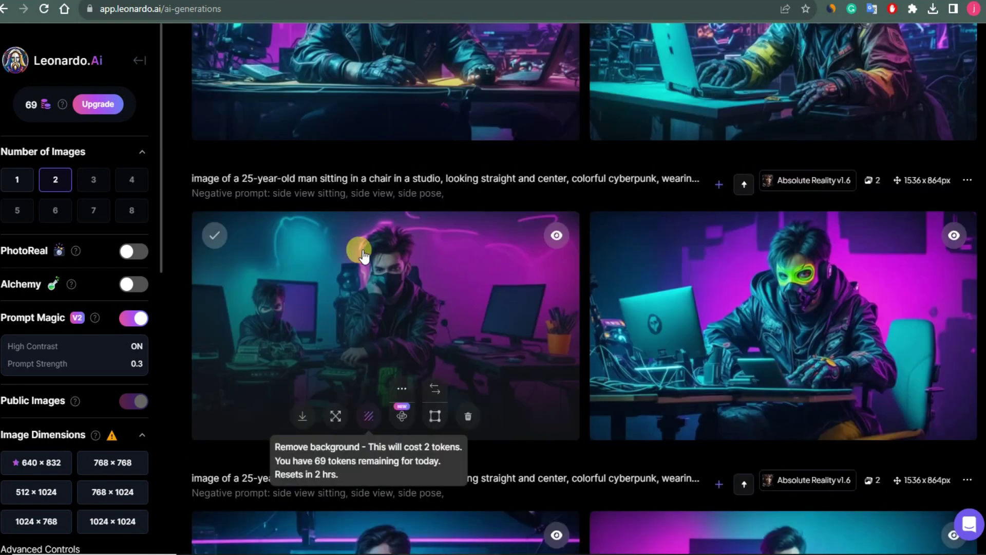
{"action": "scroll", "coordinate": [462, 280], "scroll_direction": "up", "scroll_amount": 6}
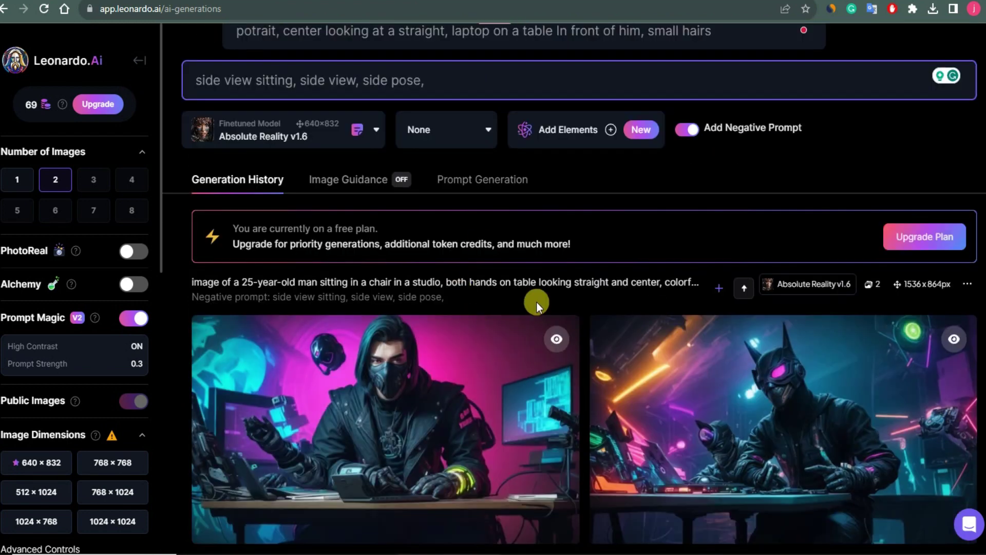
{"action": "scroll", "coordinate": [537, 304], "scroll_direction": "down", "scroll_amount": 4}
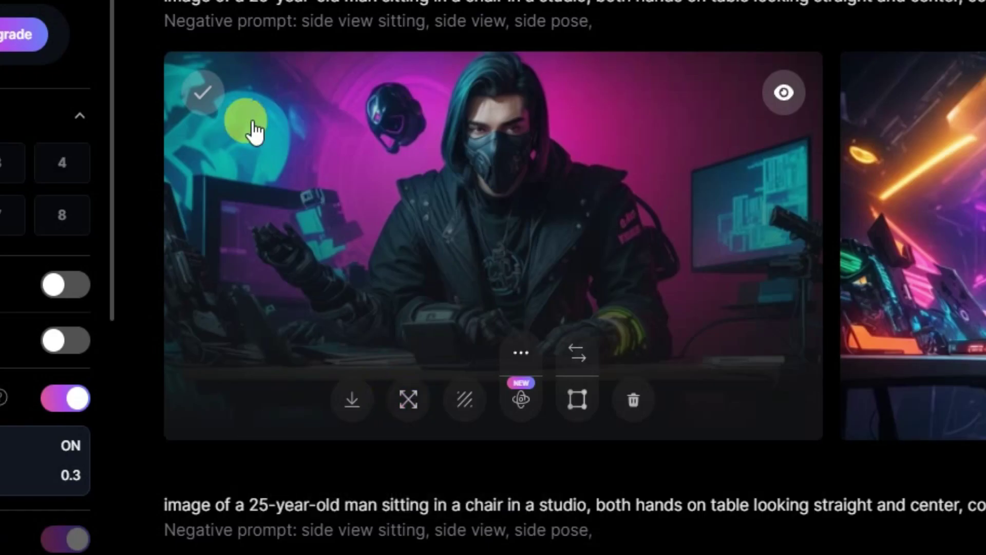
Unzoom the image of the hooded man with both hands on the table, and upscale it with HD Smooth Upscale.
{"action": "left_click", "coordinate": [404, 400]}
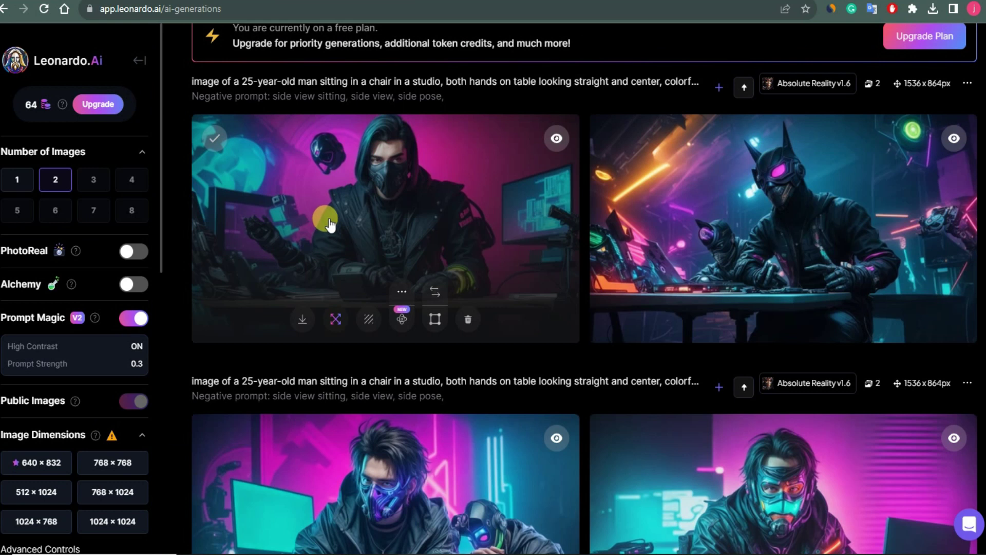
{"action": "left_click", "coordinate": [402, 293]}
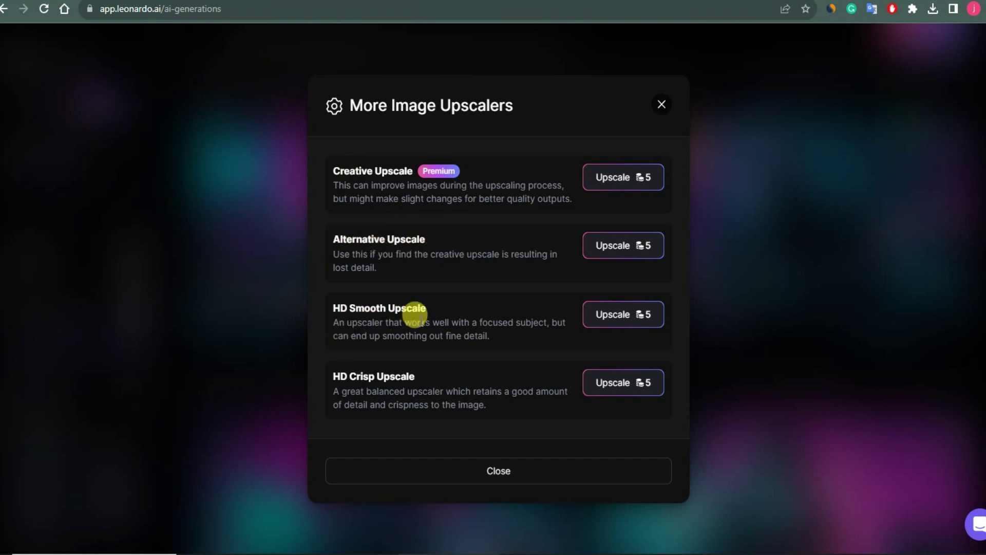
{"action": "left_click", "coordinate": [639, 323]}
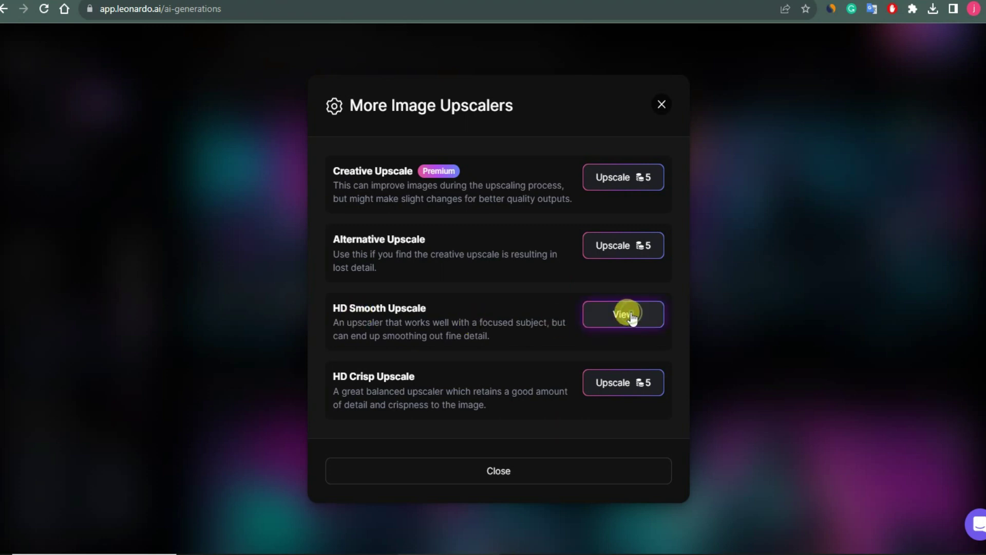
Open the HD Smooth upscaled image and switch the viewer to its Unzoomed Image version.
{"action": "left_click", "coordinate": [624, 312]}
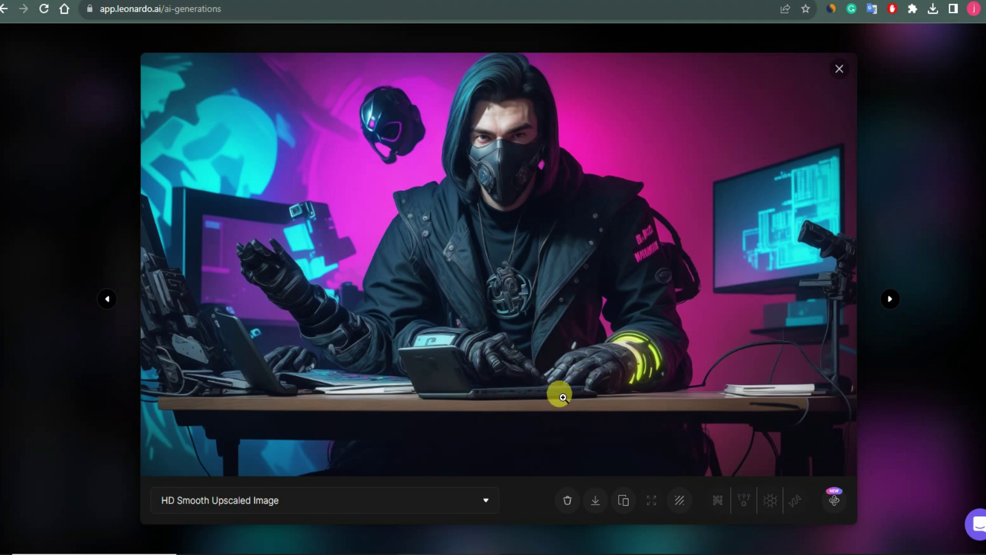
{"action": "left_click", "coordinate": [486, 509]}
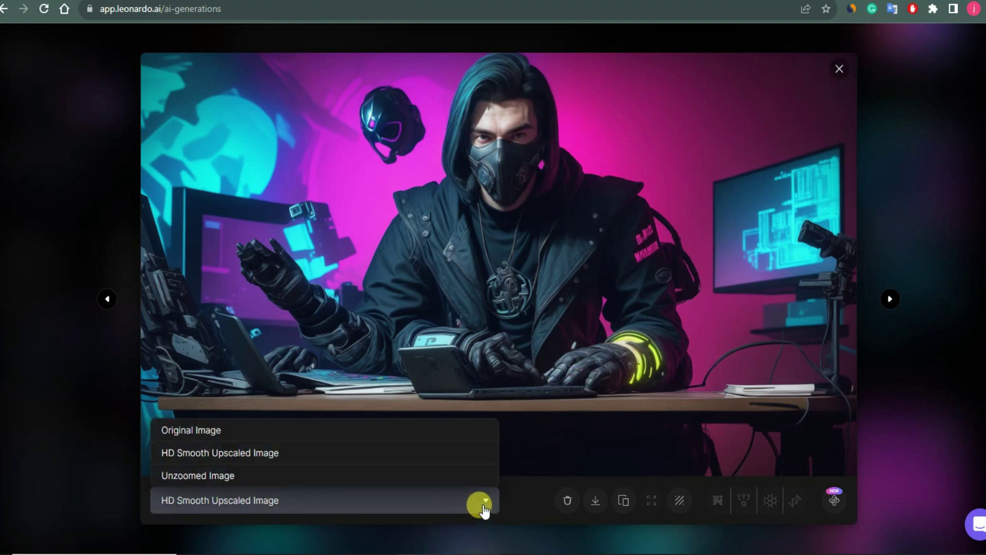
{"action": "left_click", "coordinate": [247, 476]}
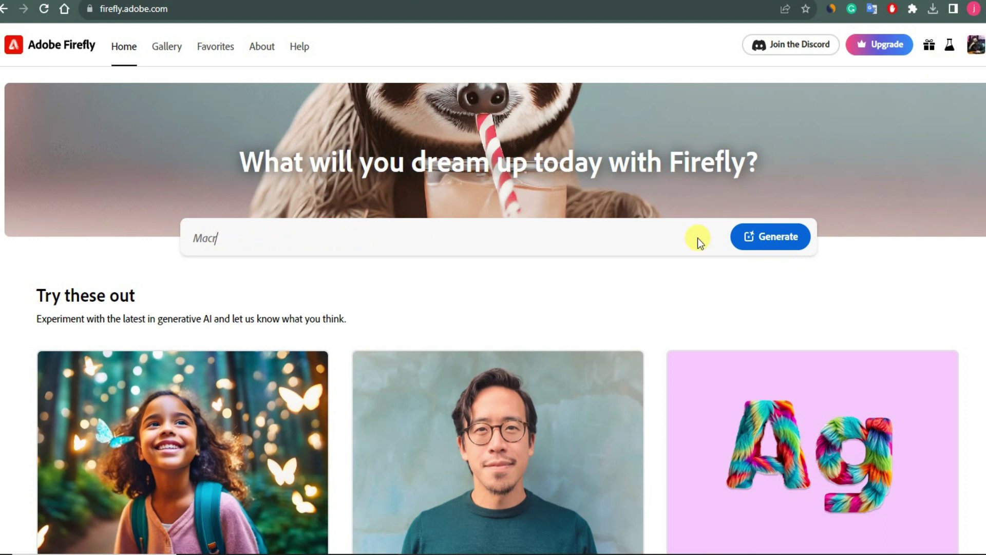
In Adobe Firefly, open Generative fill and upload the unzoomed image of the masked man at the desk.
{"action": "scroll", "coordinate": [551, 337], "scroll_direction": "down", "scroll_amount": 8}
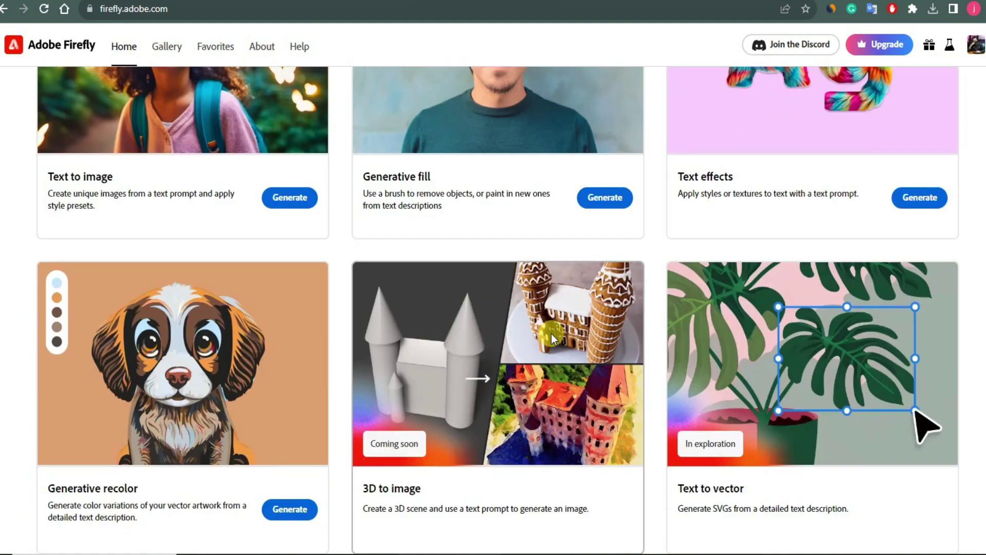
{"action": "scroll", "coordinate": [550, 333], "scroll_direction": "up", "scroll_amount": 4}
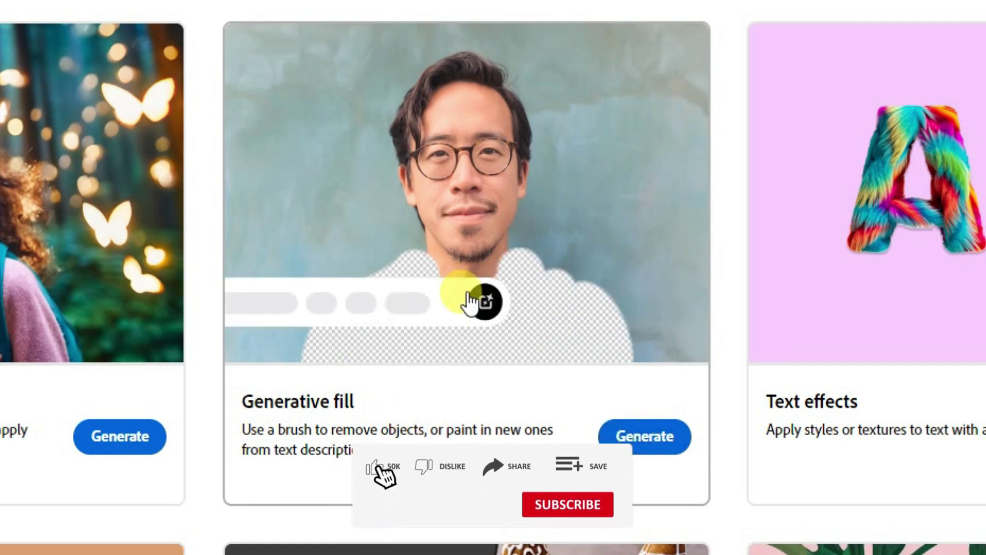
{"action": "left_click", "coordinate": [470, 300]}
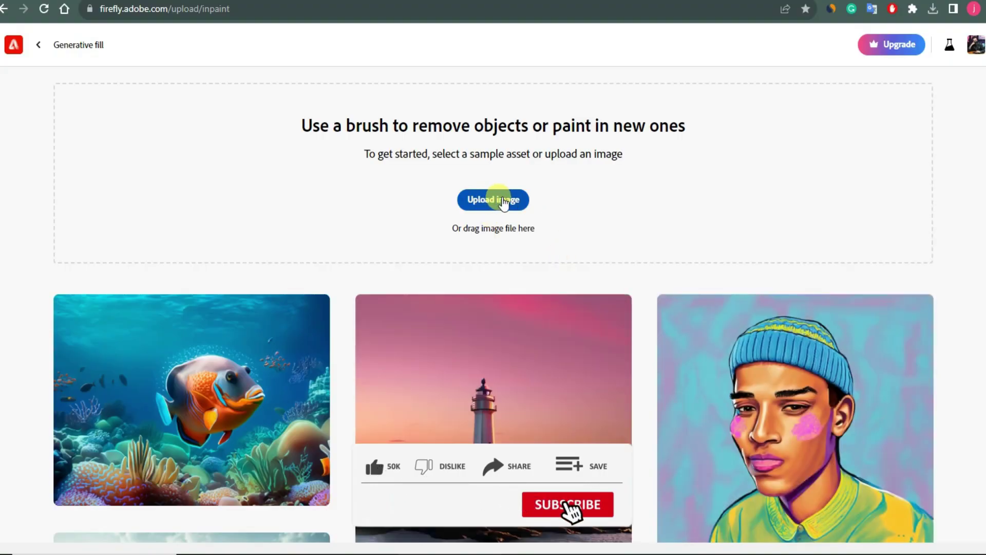
{"action": "left_click", "coordinate": [501, 201]}
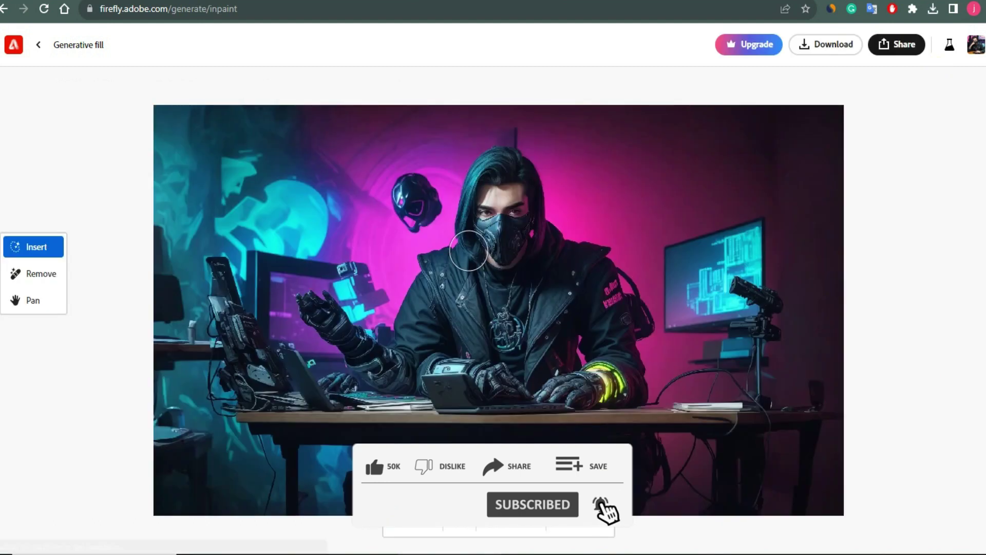
{"action": "scroll", "coordinate": [380, 328], "scroll_direction": "down", "scroll_amount": 4}
{"action": "scroll", "coordinate": [380, 329], "scroll_direction": "up", "scroll_amount": 4}
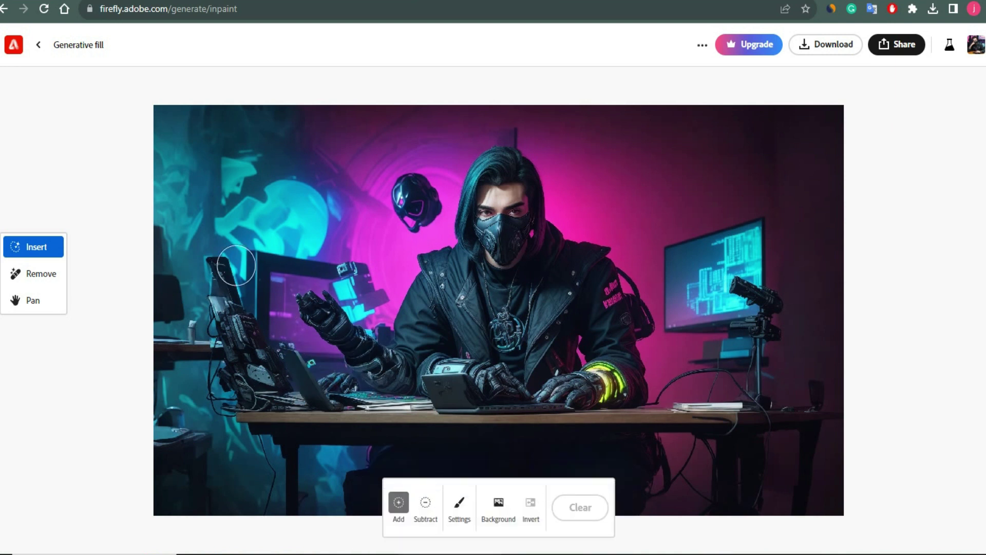
Brush over the monitor, machinery and raised hand beside the man, and generate a "gaming pc" fill there.
{"action": "mouse_move", "coordinate": [227, 276]}
{"action": "left_mouse_down"}
{"action": "mouse_move", "coordinate": [367, 316]}
{"action": "mouse_move", "coordinate": [395, 390]}
{"action": "mouse_move", "coordinate": [163, 379]}
{"action": "mouse_move", "coordinate": [191, 301]}
{"action": "mouse_move", "coordinate": [170, 287]}
{"action": "mouse_move", "coordinate": [186, 369]}
{"action": "mouse_move", "coordinate": [207, 294]}
{"action": "mouse_move", "coordinate": [346, 313]}
{"action": "mouse_move", "coordinate": [361, 374]}
{"action": "mouse_move", "coordinate": [321, 339]}
{"action": "mouse_move", "coordinate": [345, 383]}
{"action": "mouse_move", "coordinate": [279, 389]}
{"action": "mouse_move", "coordinate": [403, 395]}
{"action": "left_mouse_up"}
{"action": "left_click", "coordinate": [341, 515]}
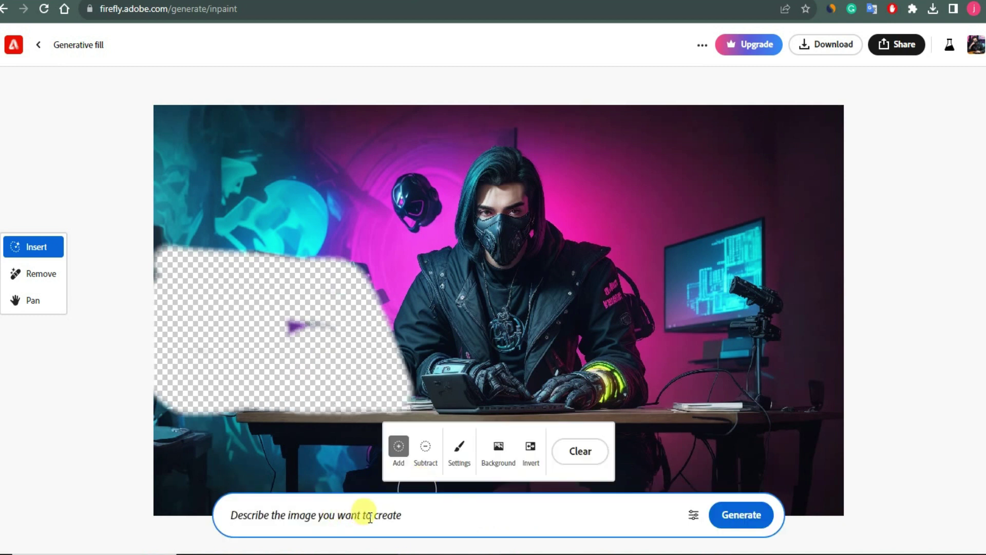
{"action": "type", "text": "gaming pc"}
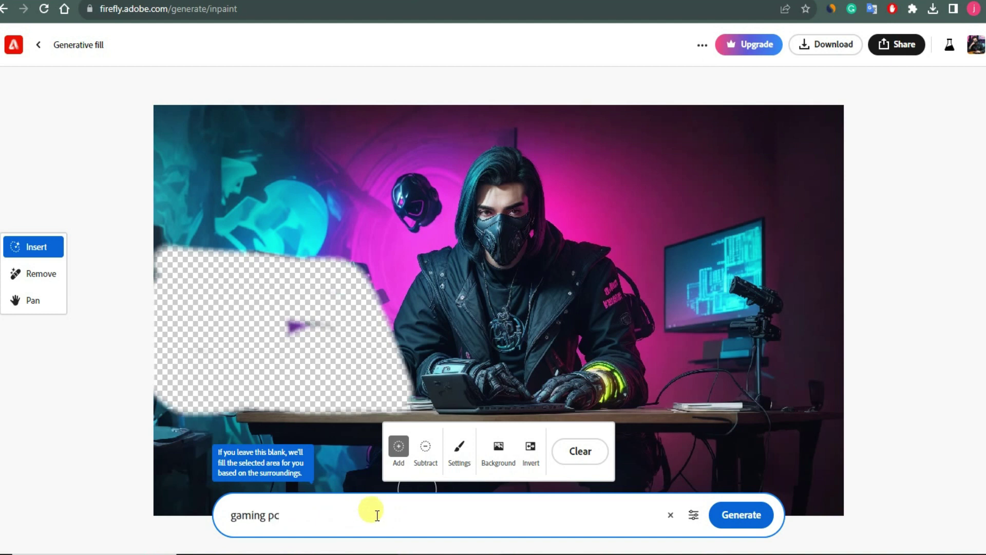
{"action": "left_click", "coordinate": [739, 514]}
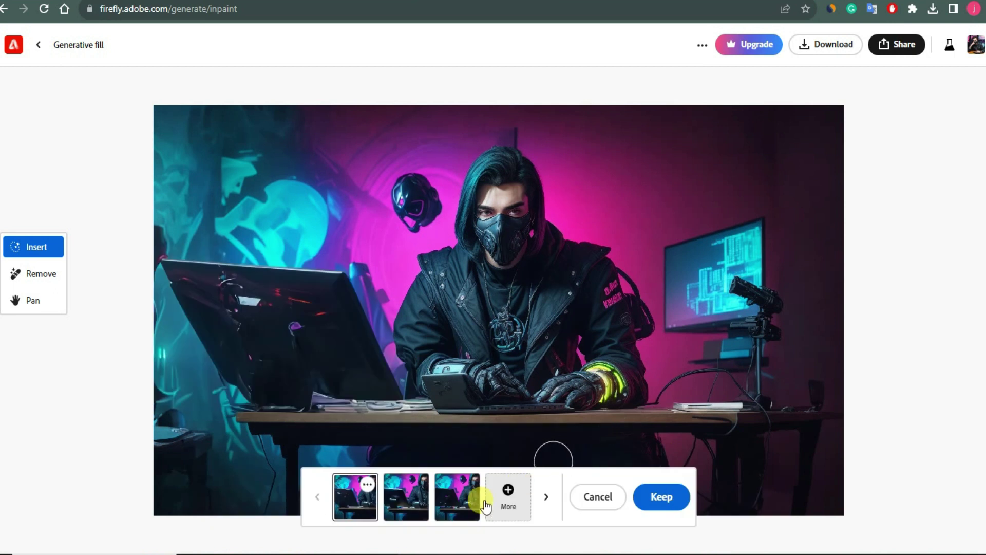
Compare the three gaming PC variations and keep the second one.
{"action": "left_click", "coordinate": [408, 508]}
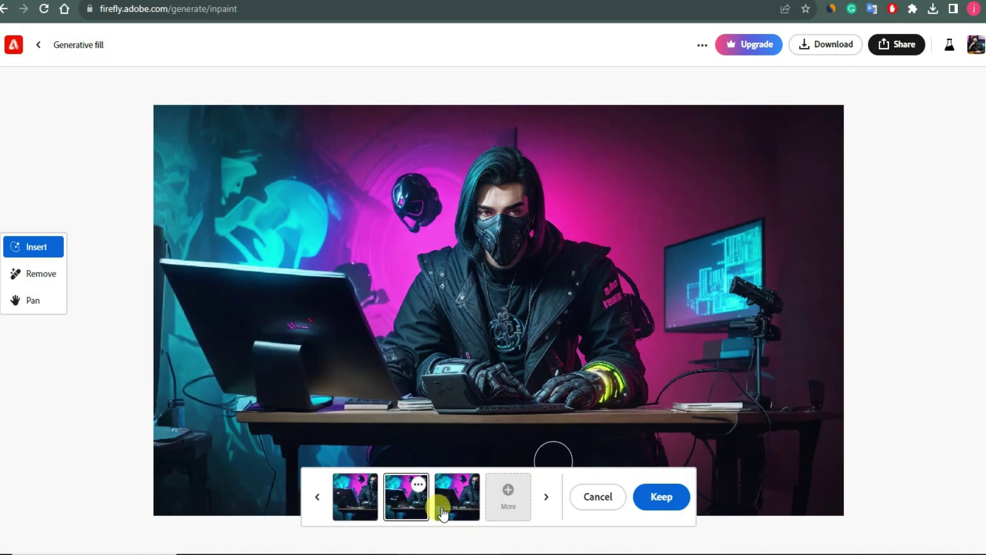
{"action": "left_click", "coordinate": [459, 509]}
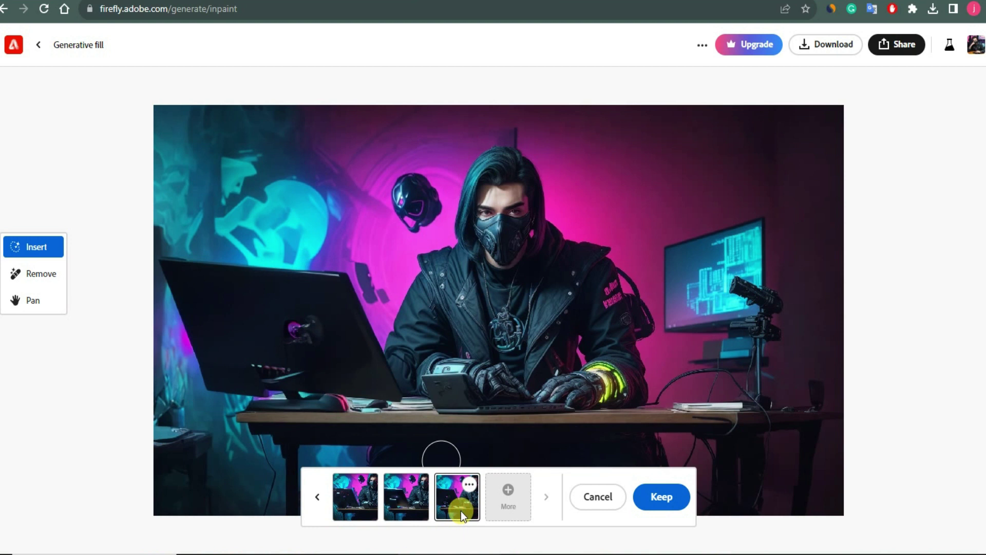
{"action": "left_click", "coordinate": [407, 501]}
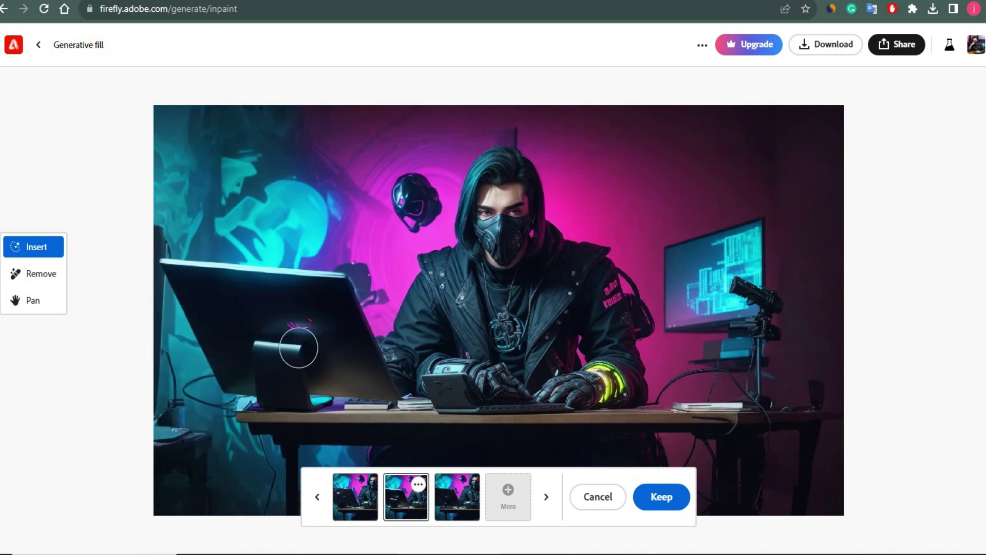
{"action": "left_click", "coordinate": [668, 500]}
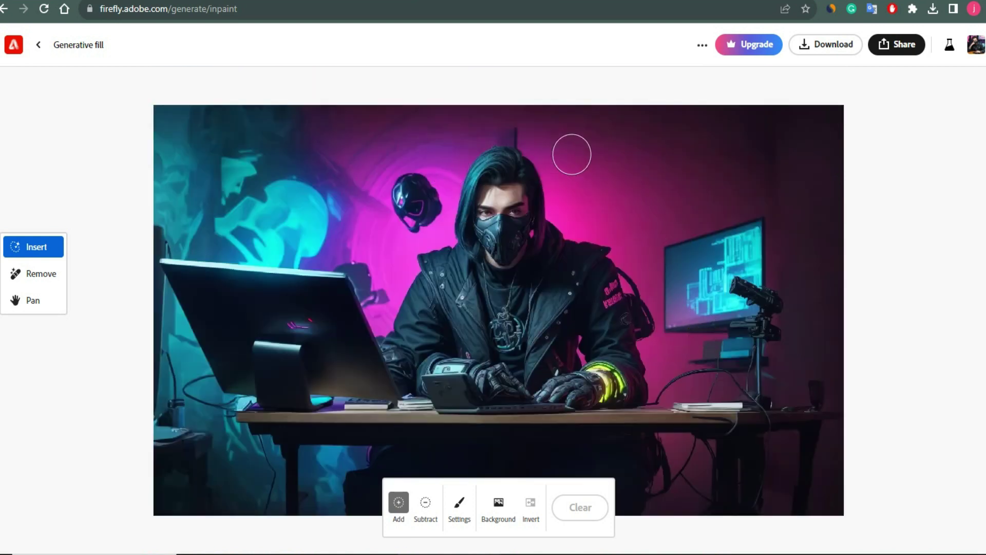
Brush a strip from the man's chest down to the laptop on the desk, and fill it with "mice with stand".
{"action": "mouse_move", "coordinate": [446, 392]}
{"action": "left_mouse_down"}
{"action": "mouse_move", "coordinate": [491, 305]}
{"action": "mouse_move", "coordinate": [471, 389]}
{"action": "mouse_move", "coordinate": [450, 394]}
{"action": "mouse_move", "coordinate": [479, 394]}
{"action": "left_mouse_up"}
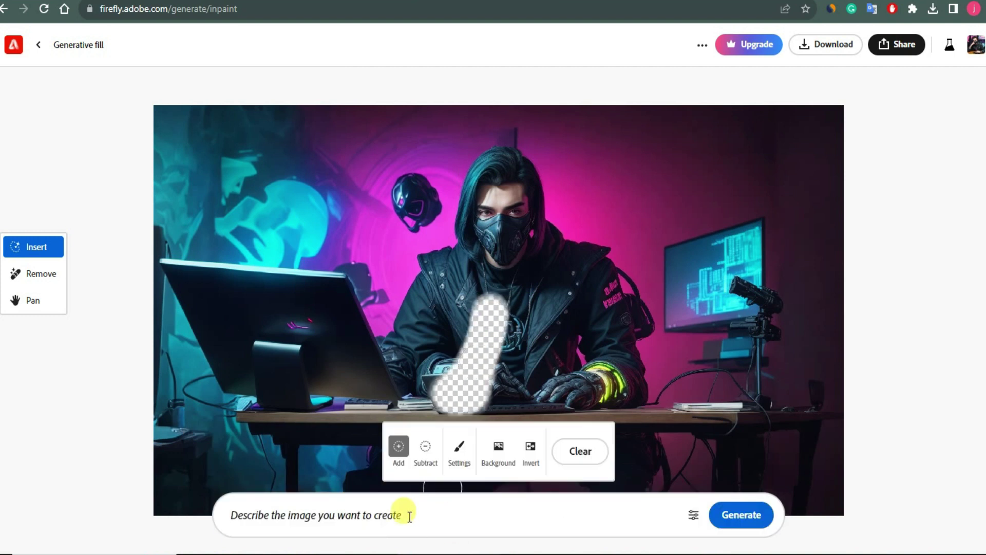
{"action": "left_click", "coordinate": [407, 512]}
{"action": "type", "text": "mi"}
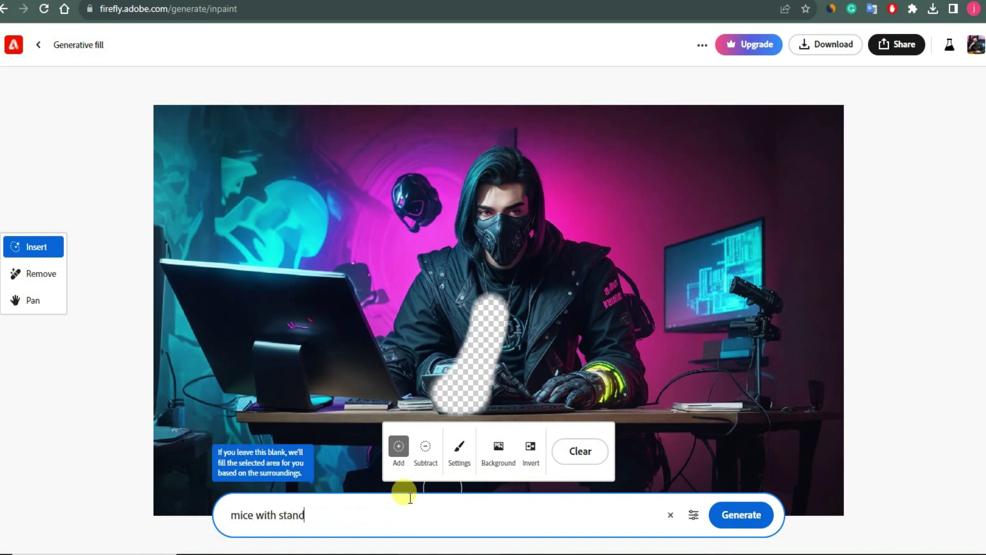
{"action": "type", "text": "ce with stand"}
{"action": "key", "text": "Return"}
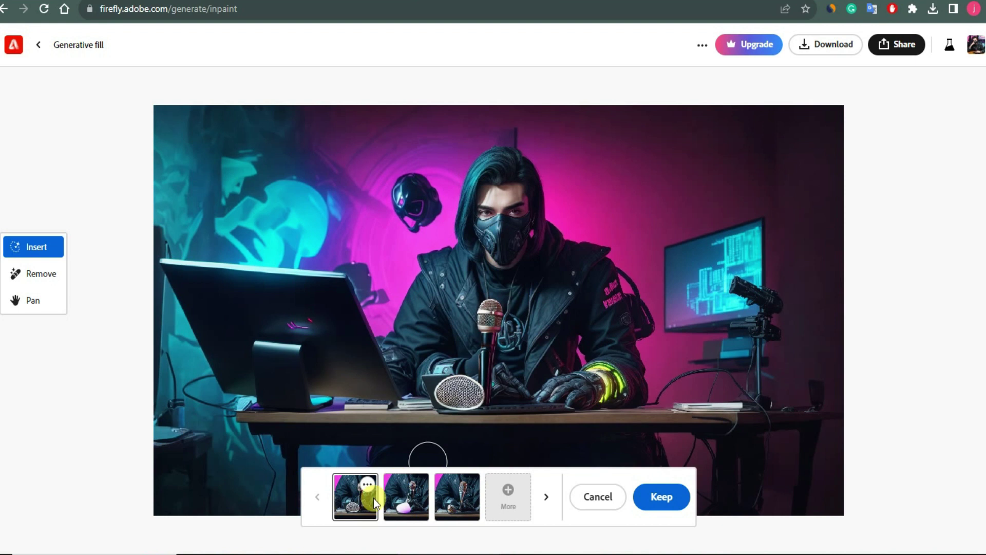
Preview the microphone variations, generate more of them, and keep the second variation of the newest set.
{"action": "left_click", "coordinate": [397, 507]}
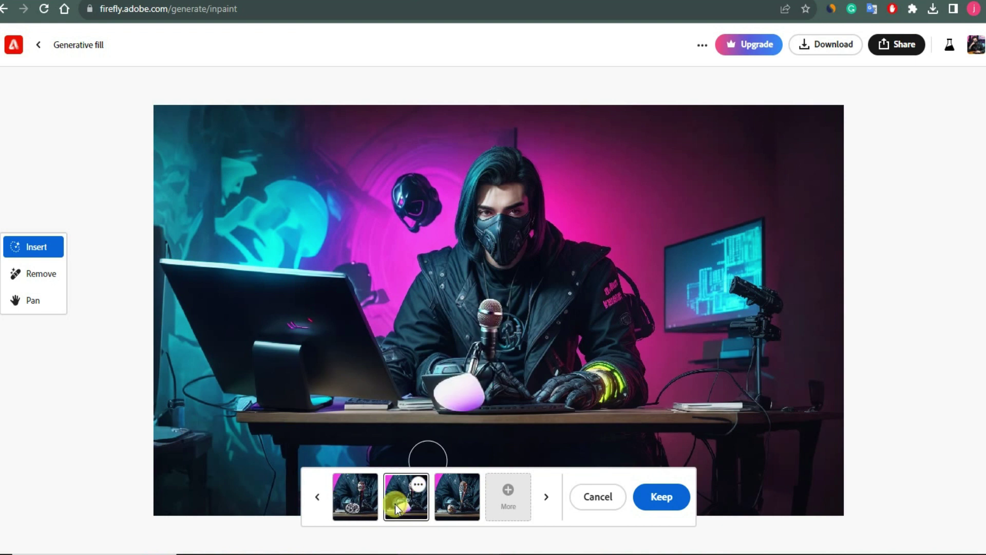
{"action": "left_click", "coordinate": [454, 509]}
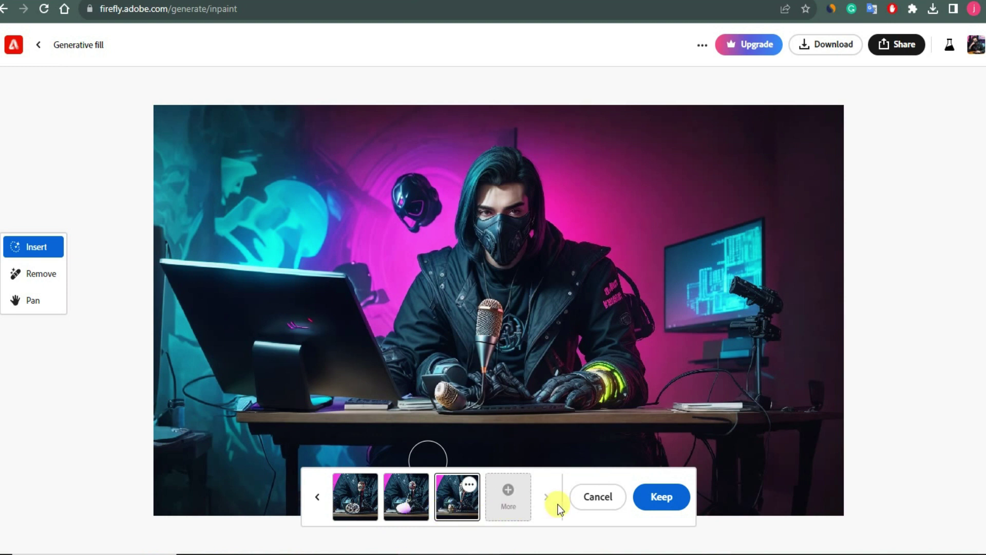
{"action": "left_click", "coordinate": [510, 493]}
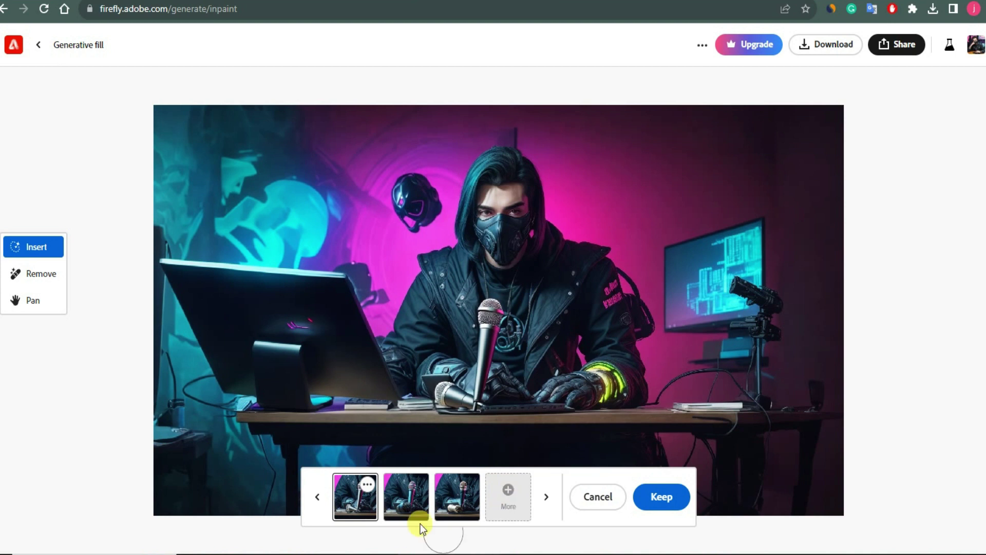
{"action": "left_click", "coordinate": [411, 501]}
{"action": "left_click", "coordinate": [448, 506]}
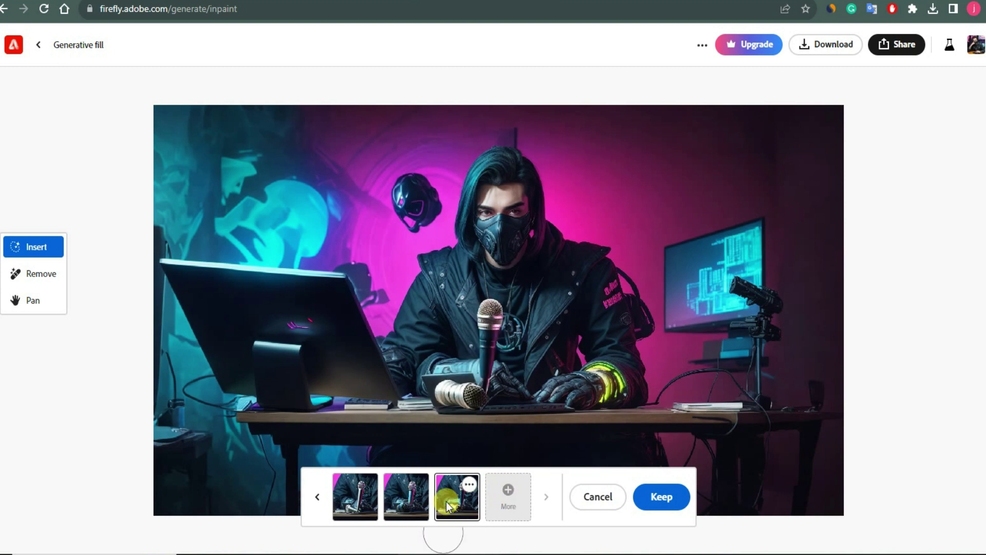
{"action": "key", "text": "Left"}
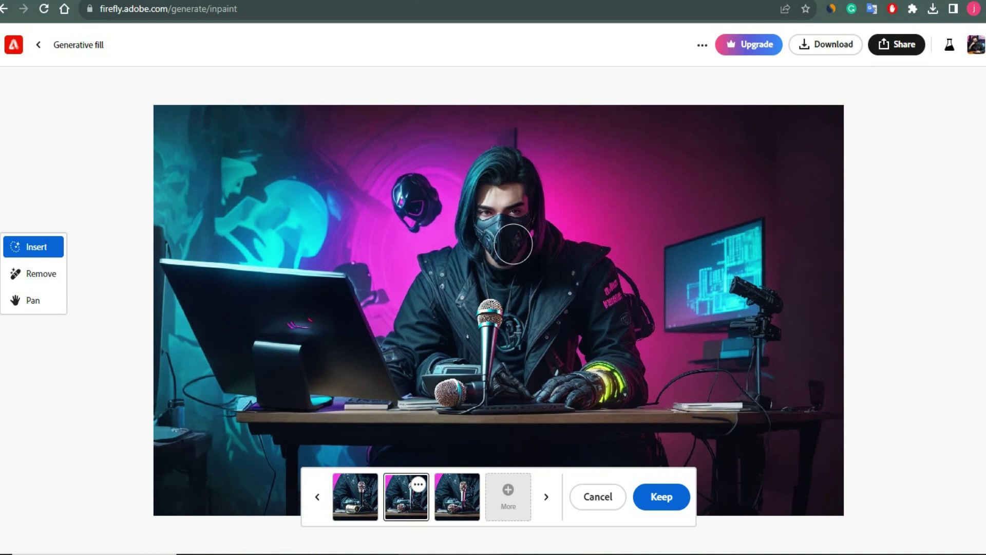
{"action": "left_click", "coordinate": [661, 497]}
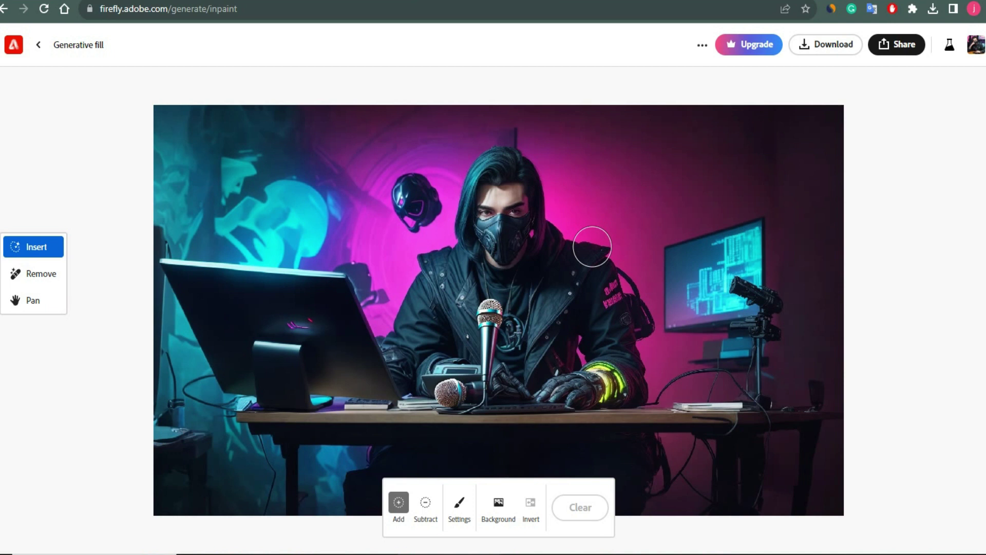
Download the filled image, switch to D-ID Creative Reality Studio, and add the image as the presenter of a new video.
{"action": "left_click", "coordinate": [829, 47]}
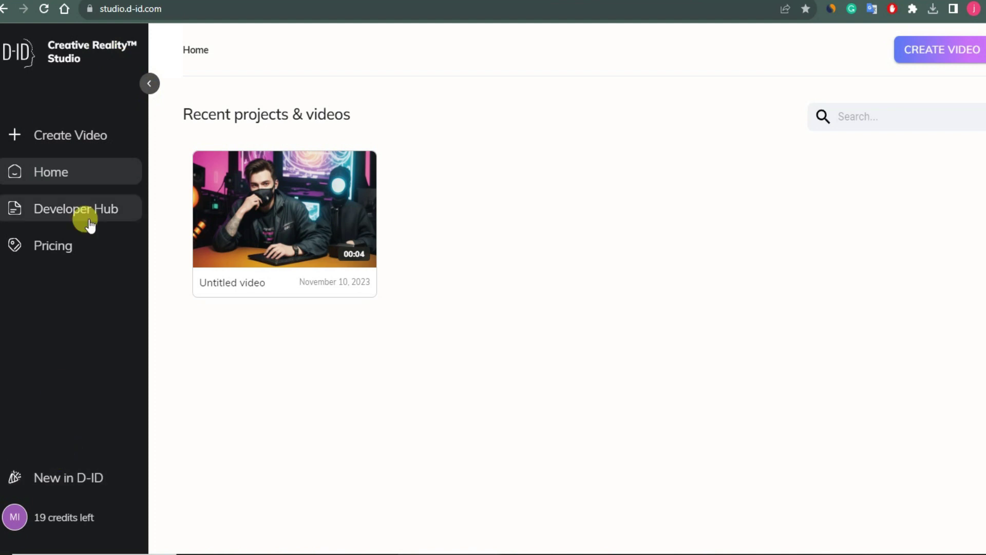
{"action": "left_click", "coordinate": [919, 51]}
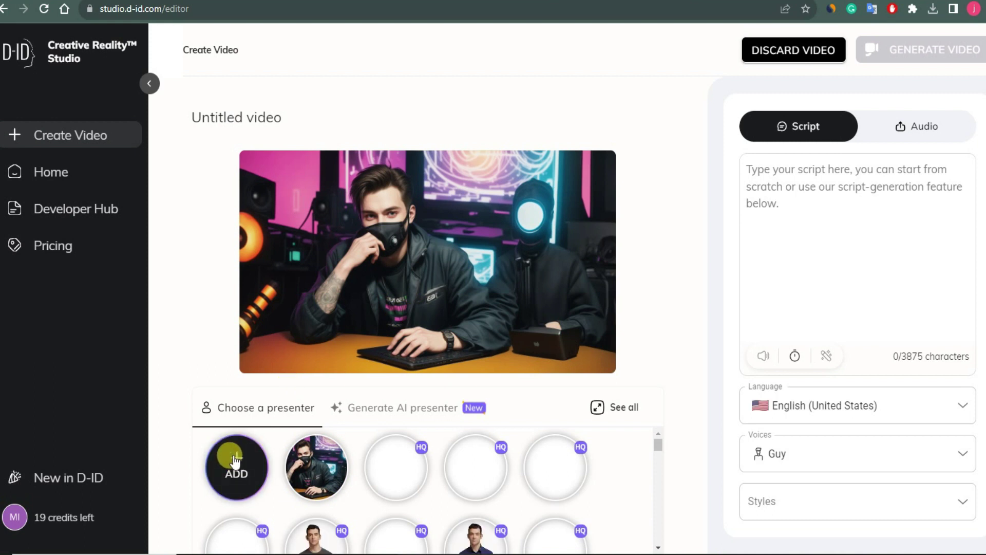
{"action": "left_click", "coordinate": [236, 460]}
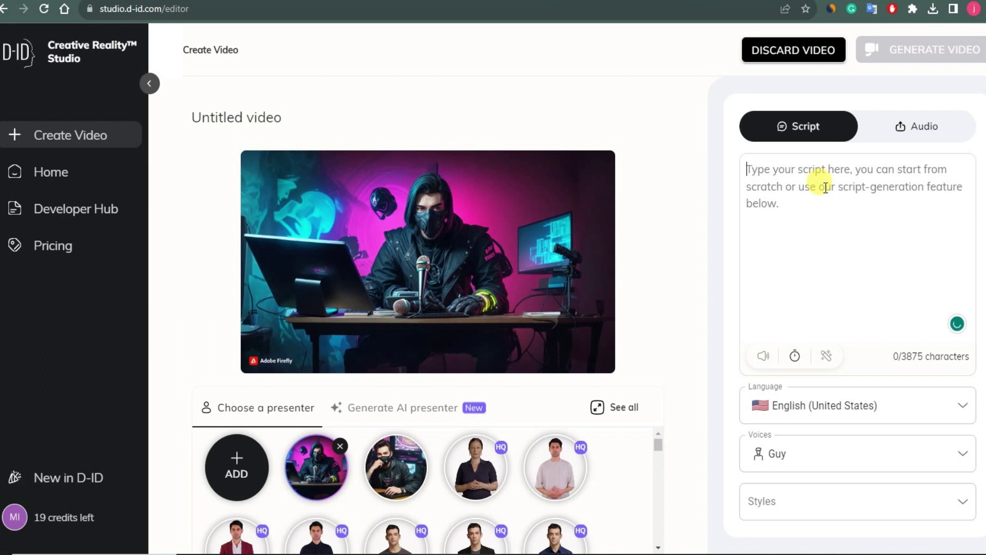
Enter the script "i hope you will like this video Best Of Luck" and generate the video.
{"action": "type", "text": "i hope you will like this video Best Of Luck"}
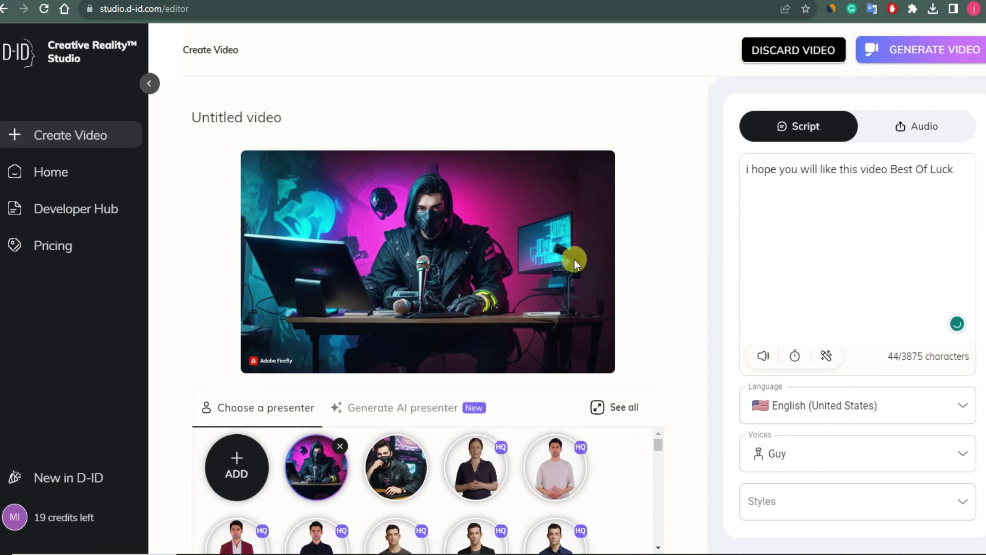
{"action": "left_click", "coordinate": [932, 53]}
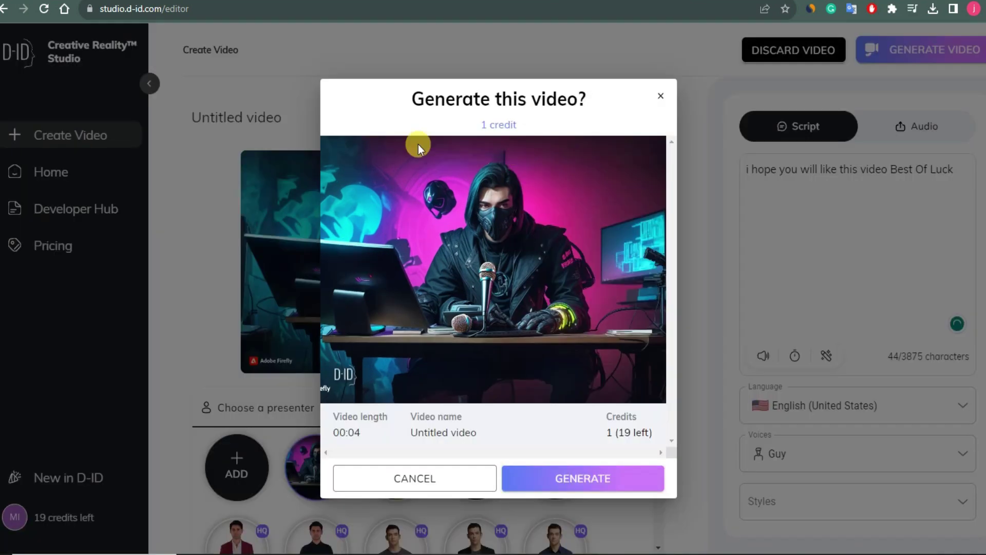
{"action": "left_click", "coordinate": [584, 492]}
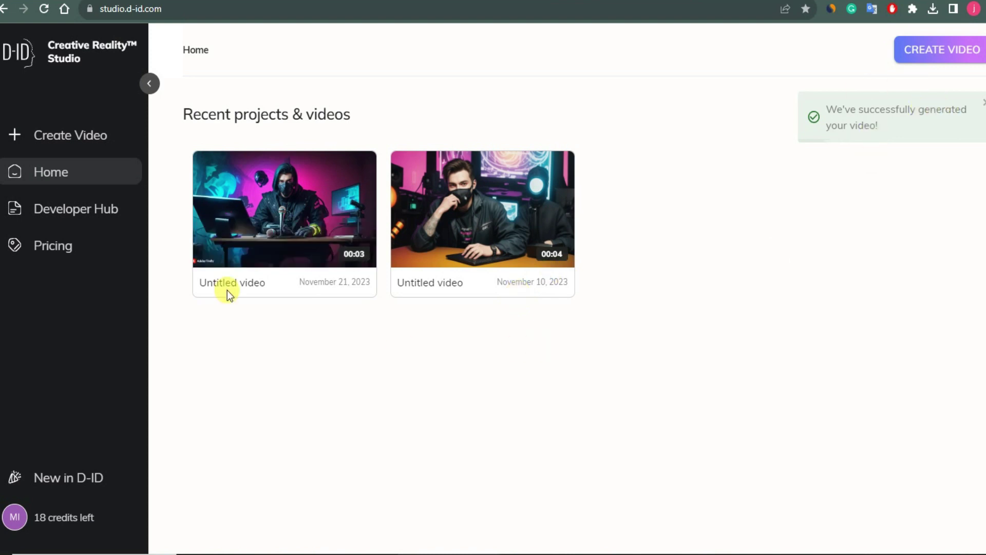
Open the newly generated video of the masked man, play it to the end and close the preview.
{"action": "left_click", "coordinate": [285, 210]}
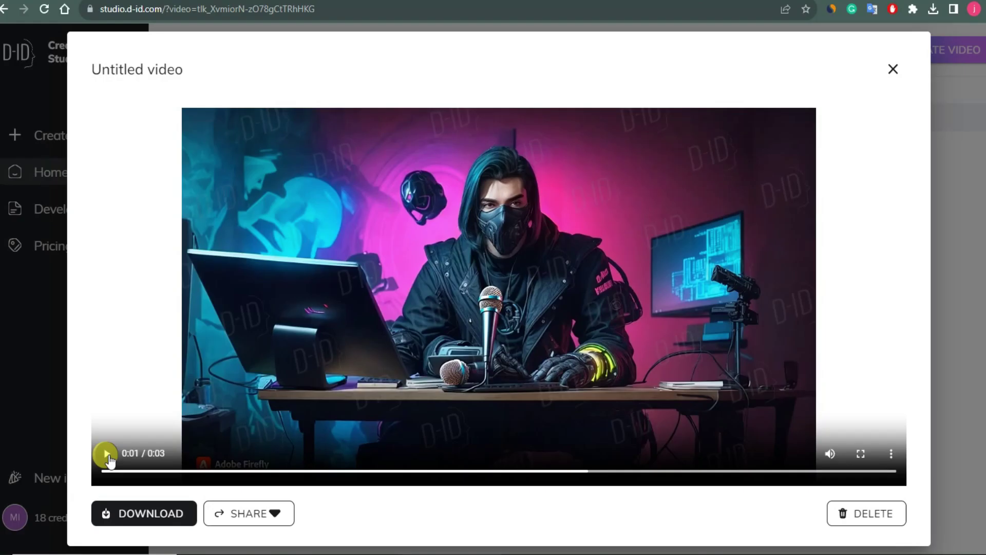
{"action": "left_click", "coordinate": [106, 454]}
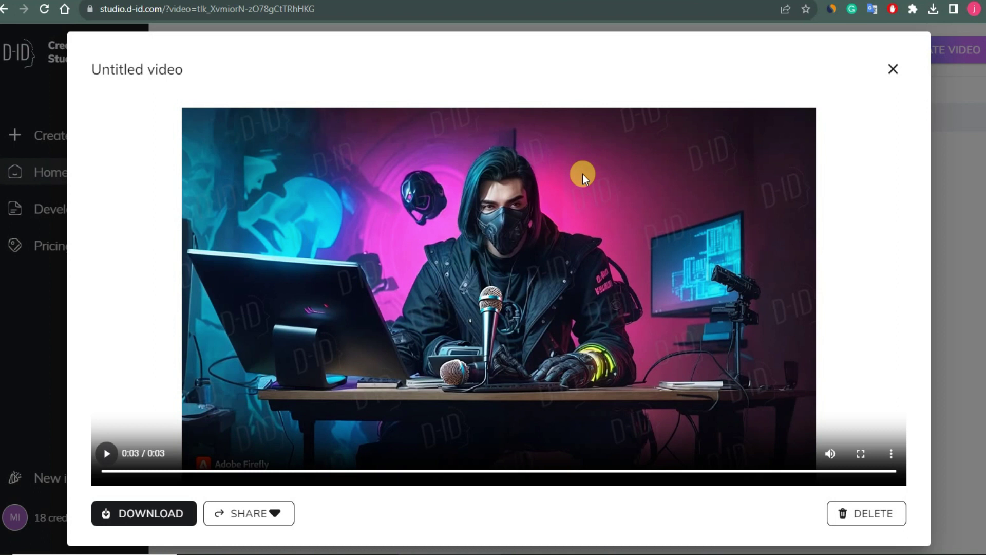
{"action": "key", "text": "Escape"}
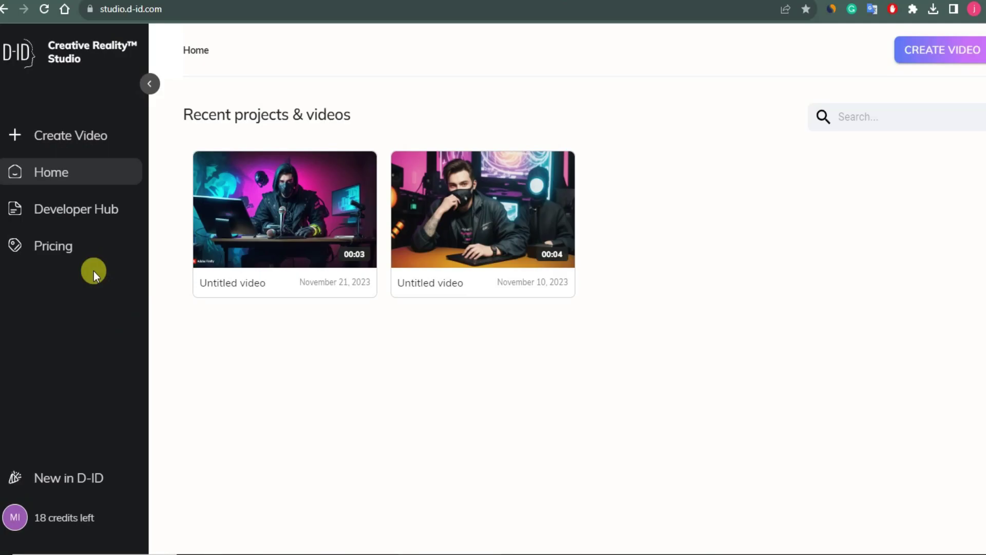
Open the D-ID Studio pricing page and examine the plans' features, including the Lite plan's watermark details.
{"action": "left_click", "coordinate": [49, 255]}
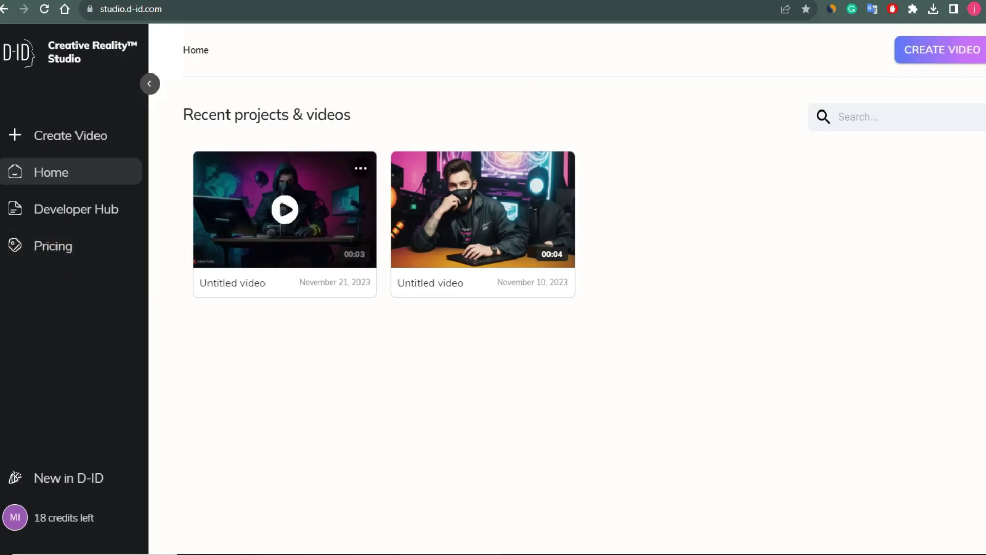
{"action": "scroll", "coordinate": [318, 226], "scroll_direction": "down", "scroll_amount": 4}
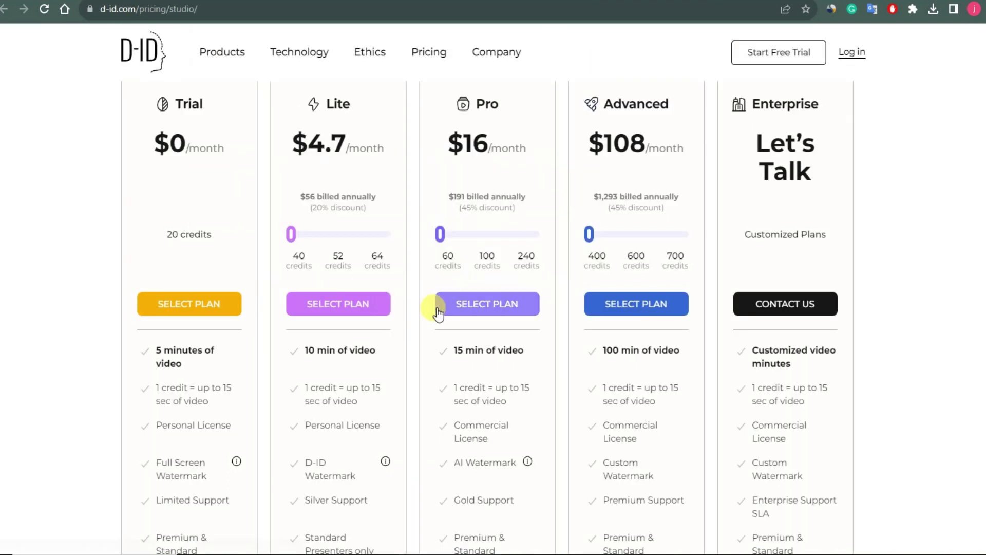
{"action": "scroll", "coordinate": [329, 328], "scroll_direction": "down", "scroll_amount": 4}
{"action": "mouse_move", "coordinate": [386, 265]}
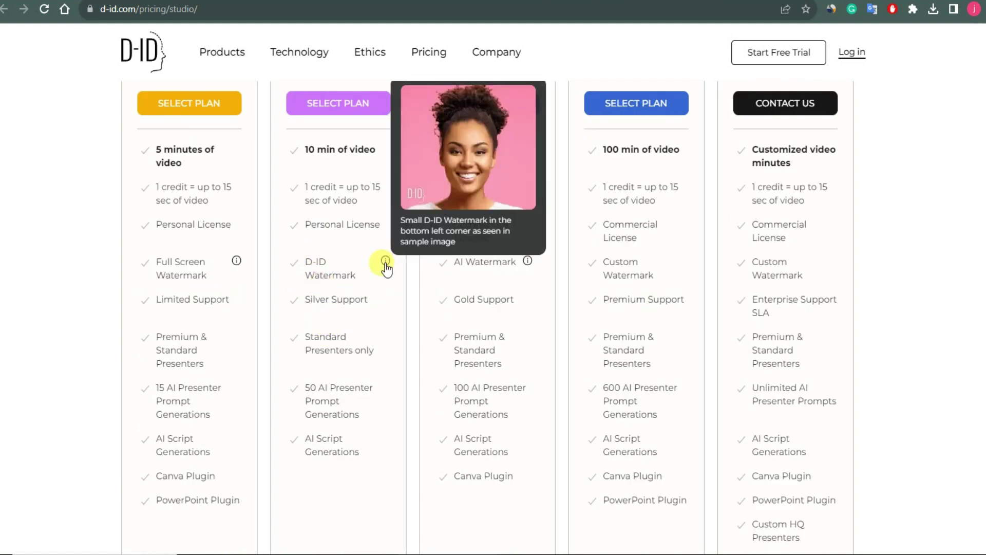